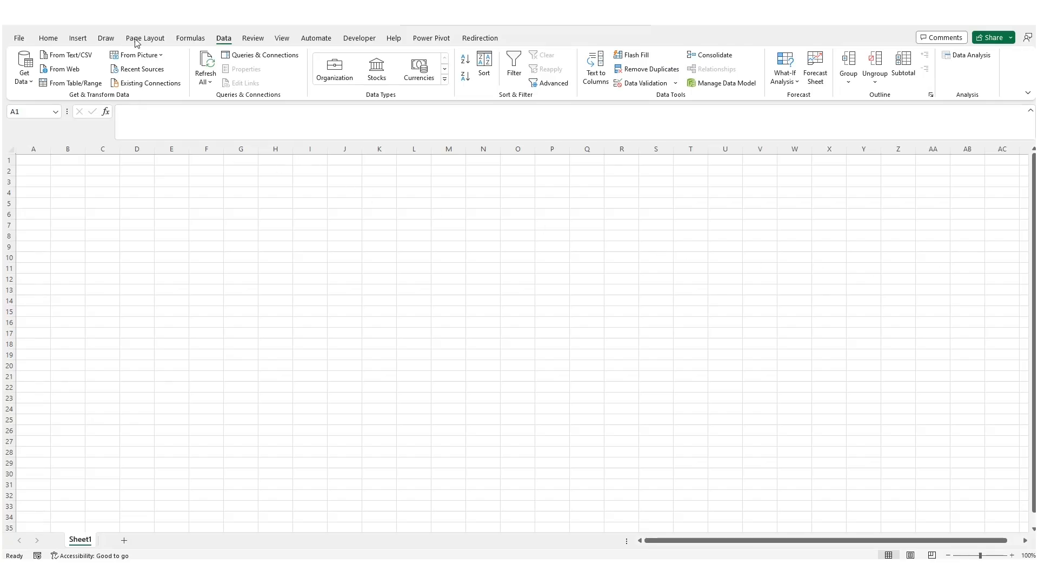
- Import Table_Customers3 from the Build-demo-data.xlsx workbook in the Documents folder and open it for transformation in the Power Query Editor
{"action": "left_click", "coordinate": [231, 42]}
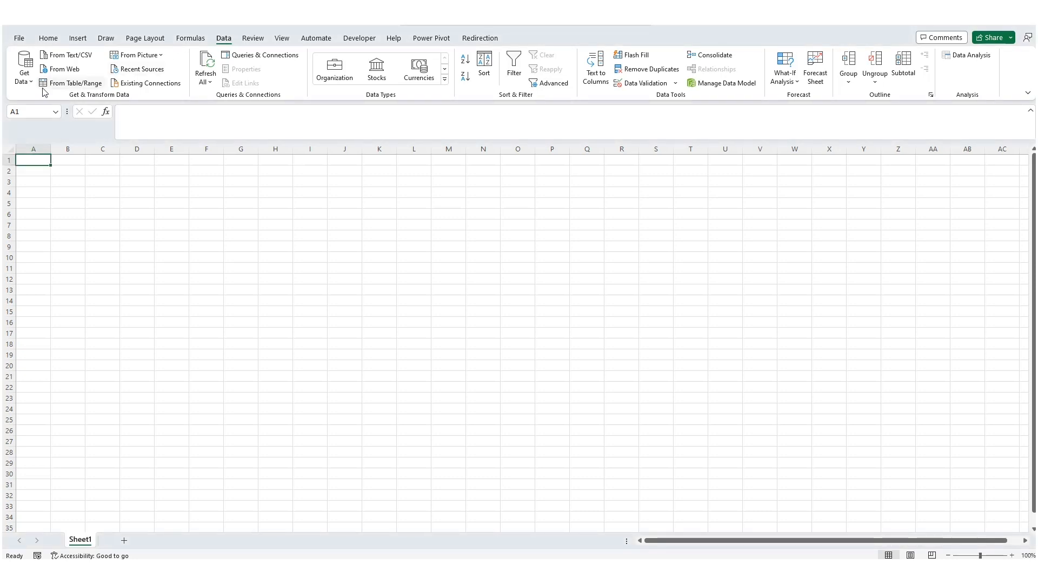
{"action": "left_click", "coordinate": [26, 79]}
{"action": "mouse_move", "coordinate": [60, 102]}
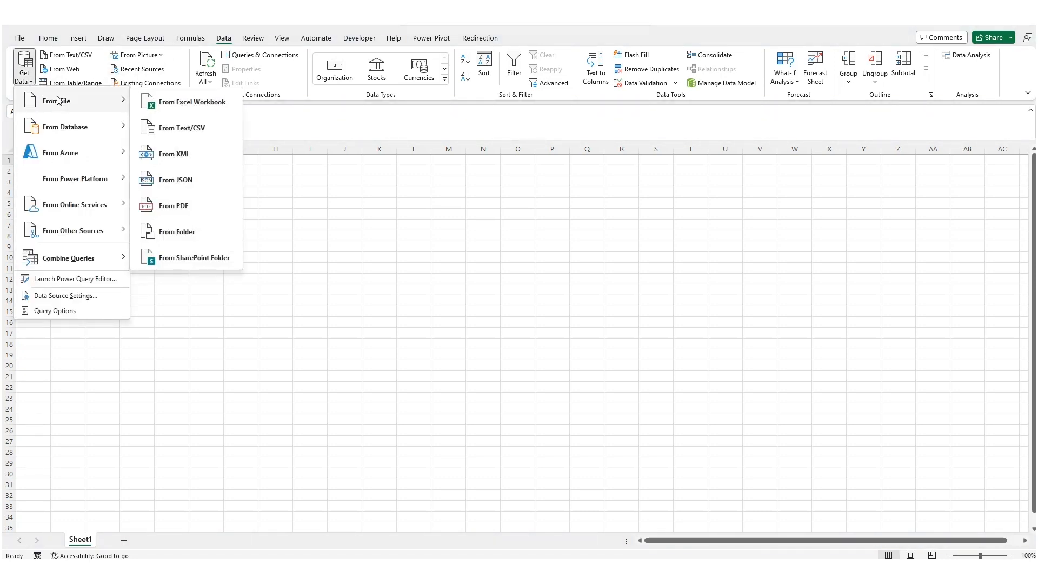
{"action": "left_click", "coordinate": [199, 103]}
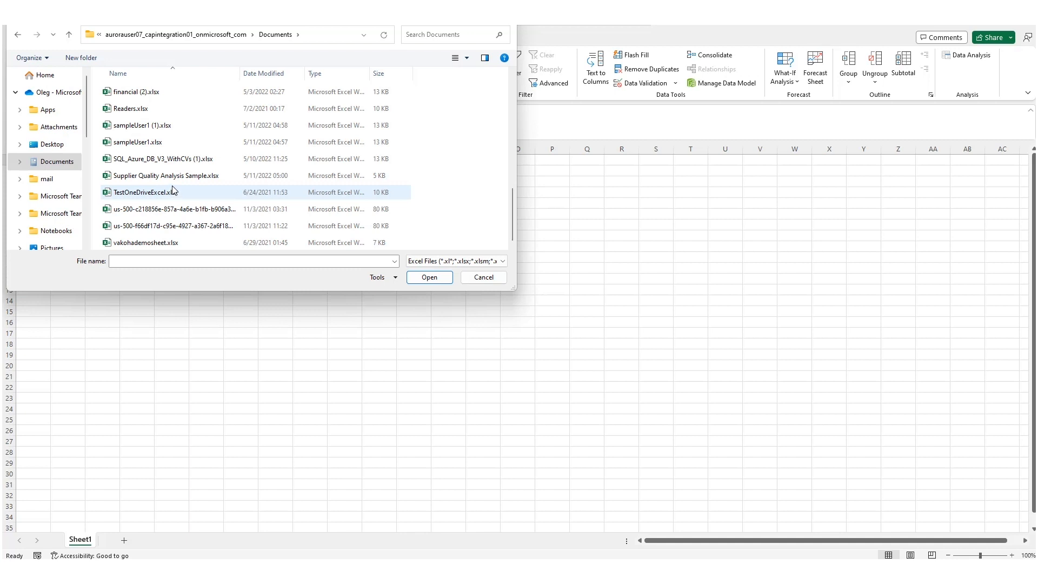
{"action": "scroll", "coordinate": [227, 162], "scroll_direction": "up", "scroll_amount": 3}
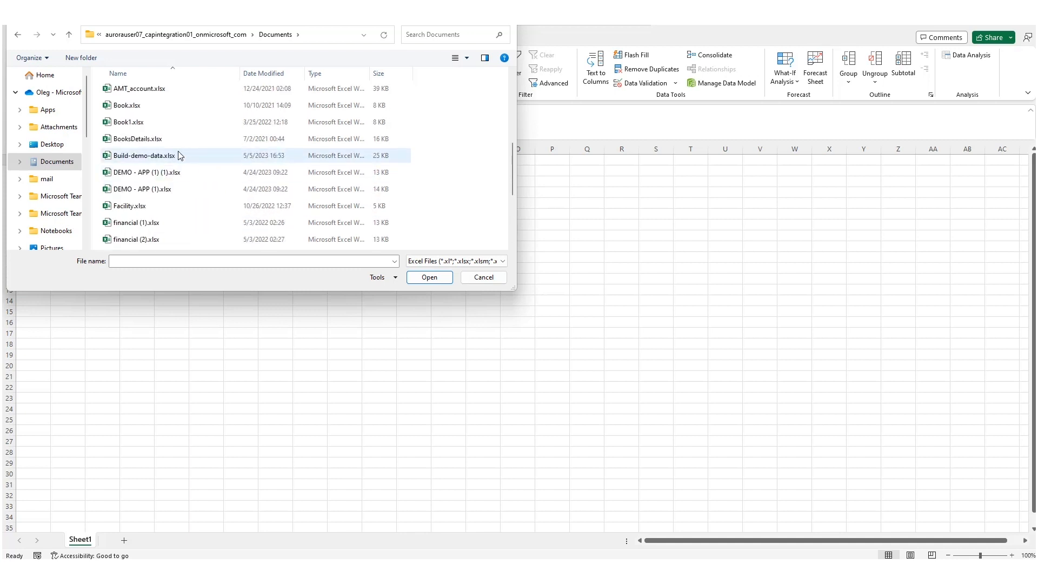
{"action": "left_click", "coordinate": [180, 155]}
{"action": "left_click", "coordinate": [422, 280]}
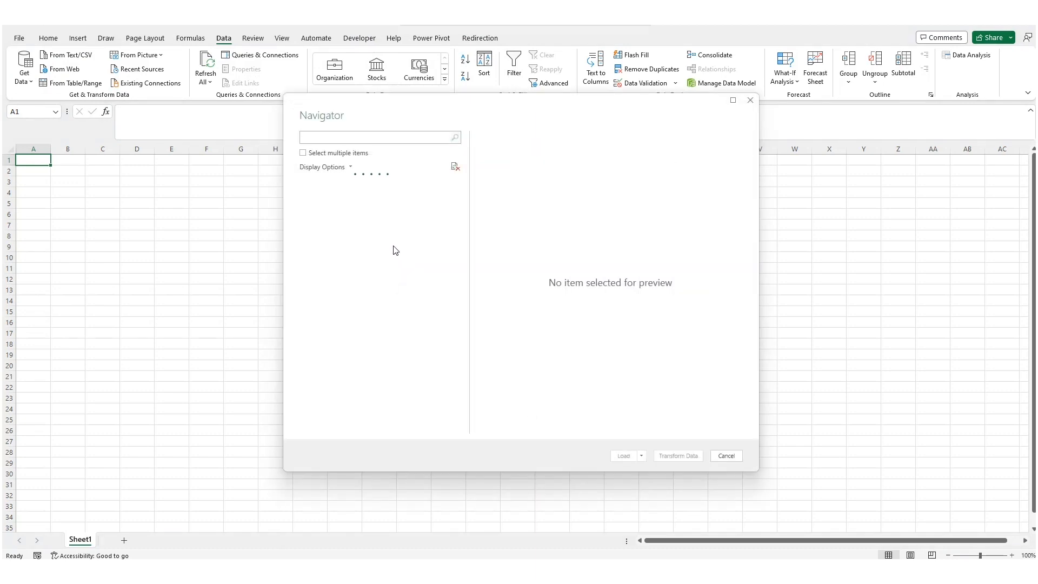
{"action": "left_click", "coordinate": [359, 201]}
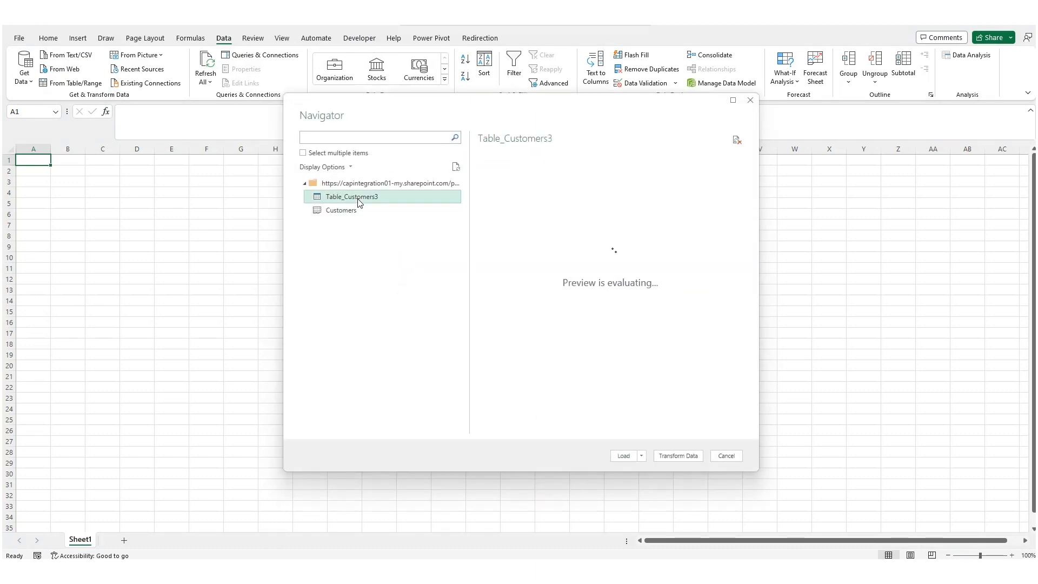
{"action": "left_click", "coordinate": [688, 459]}
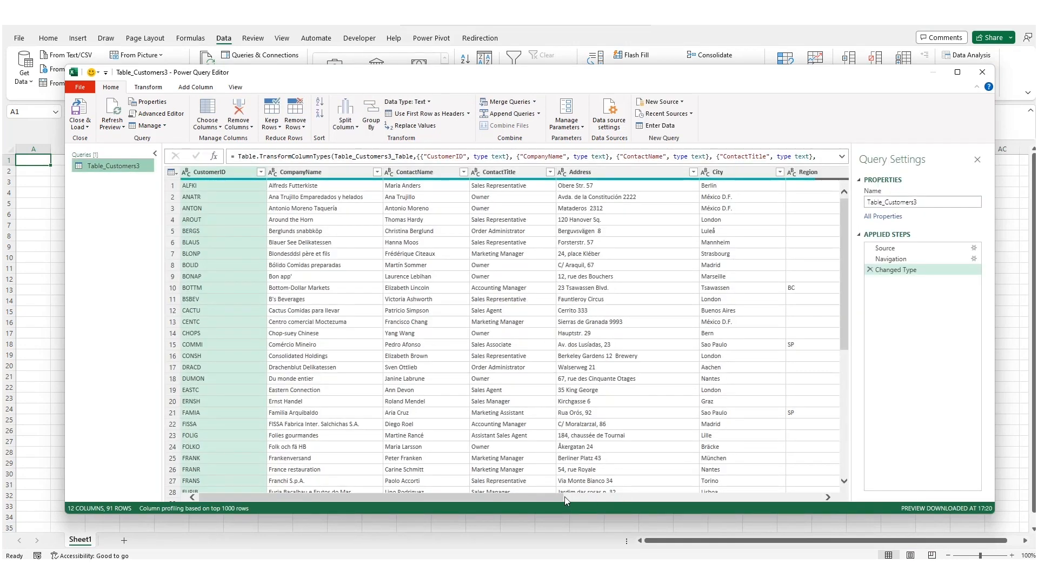
- Remove the rows with empty values in the Region and PostalCode columns of the Table_Customers3 query
{"action": "left_click_drag", "start_coordinate": [565, 496], "coordinate": [847, 495]}
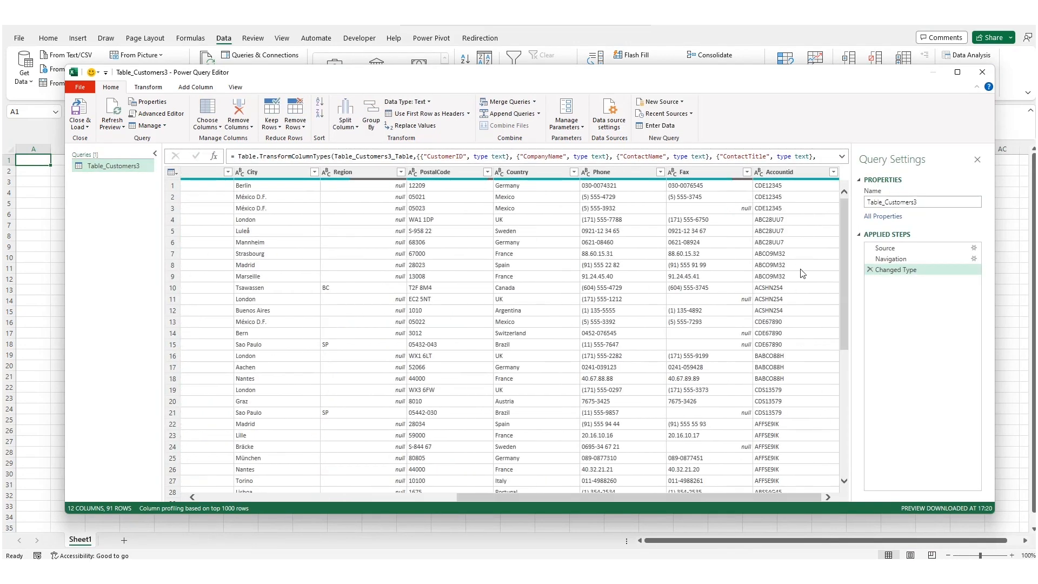
{"action": "left_click_drag", "start_coordinate": [742, 490], "coordinate": [390, 471]}
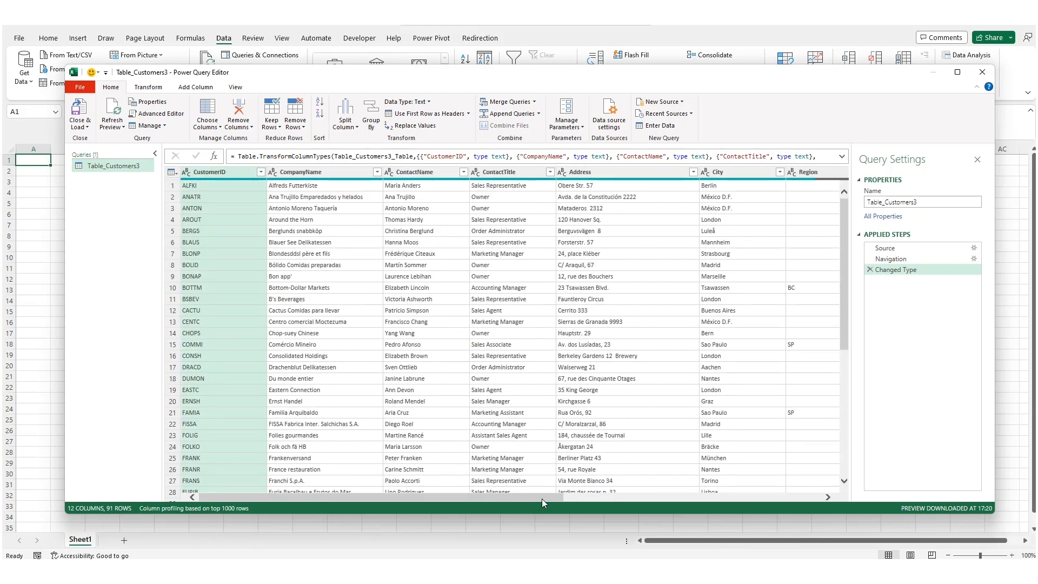
{"action": "left_click_drag", "start_coordinate": [542, 499], "coordinate": [628, 497]}
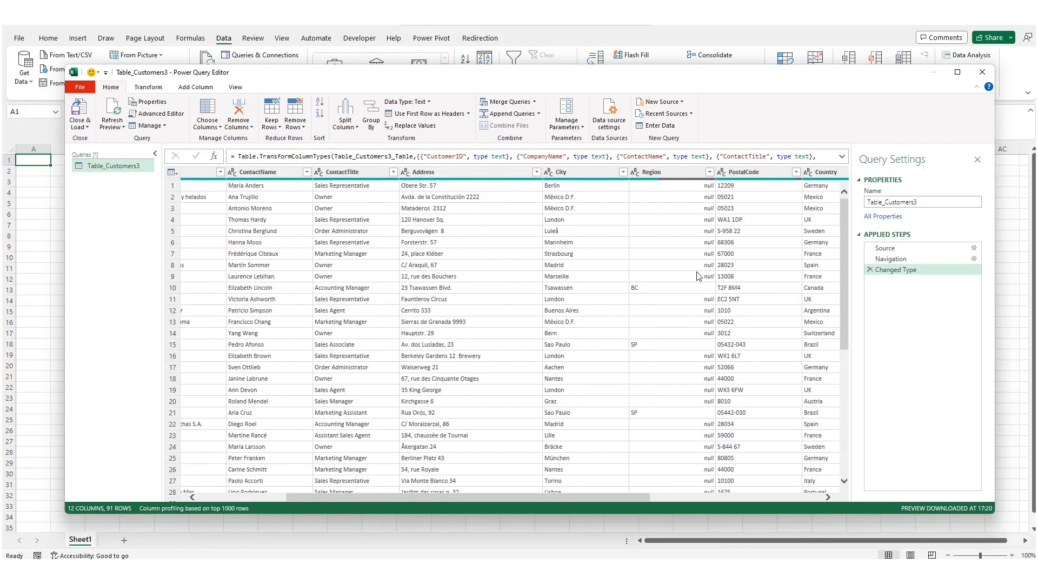
{"action": "left_click", "coordinate": [710, 173]}
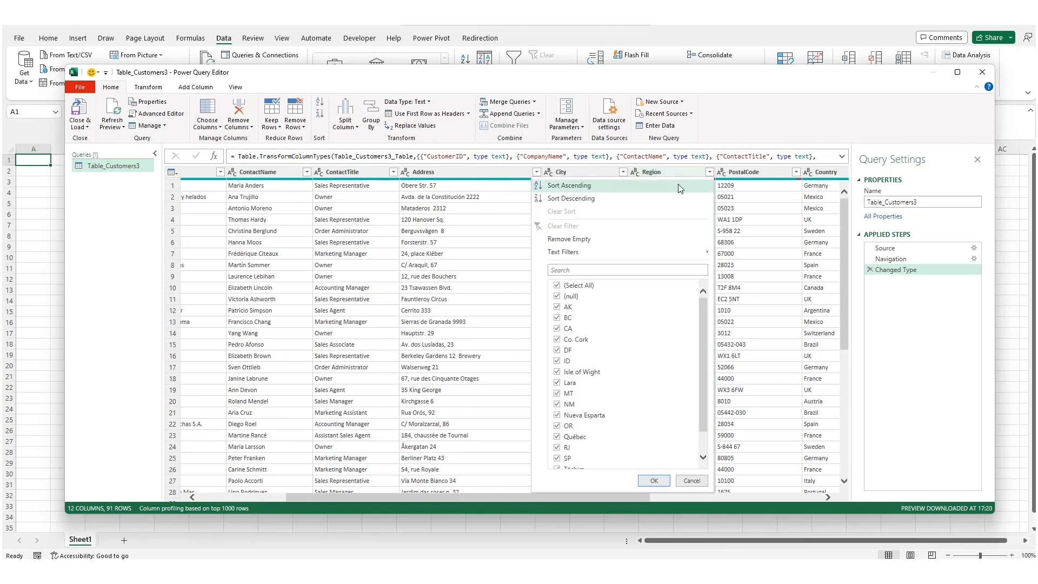
{"action": "left_click", "coordinate": [598, 244]}
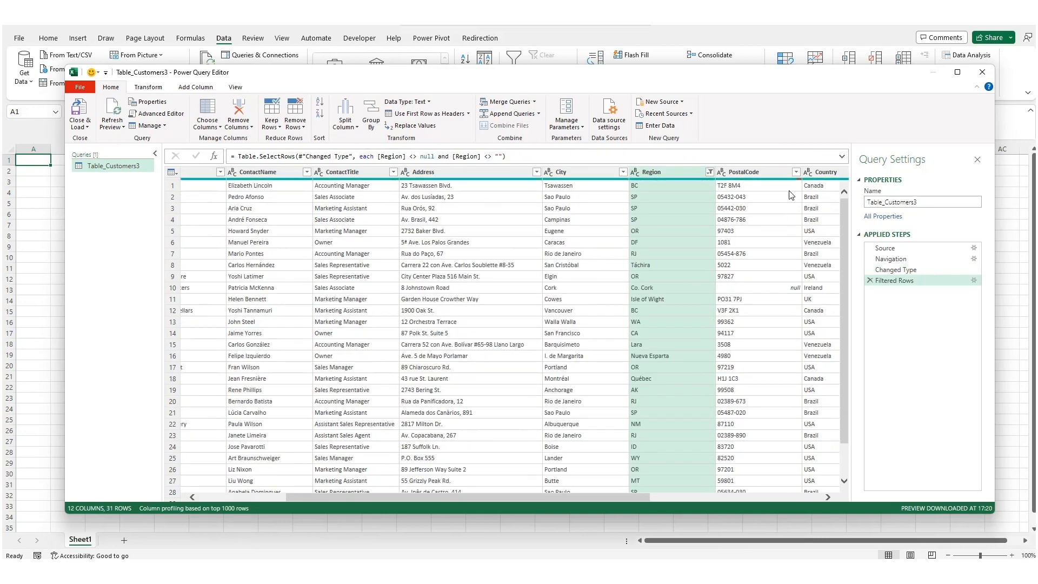
{"action": "left_click", "coordinate": [796, 172]}
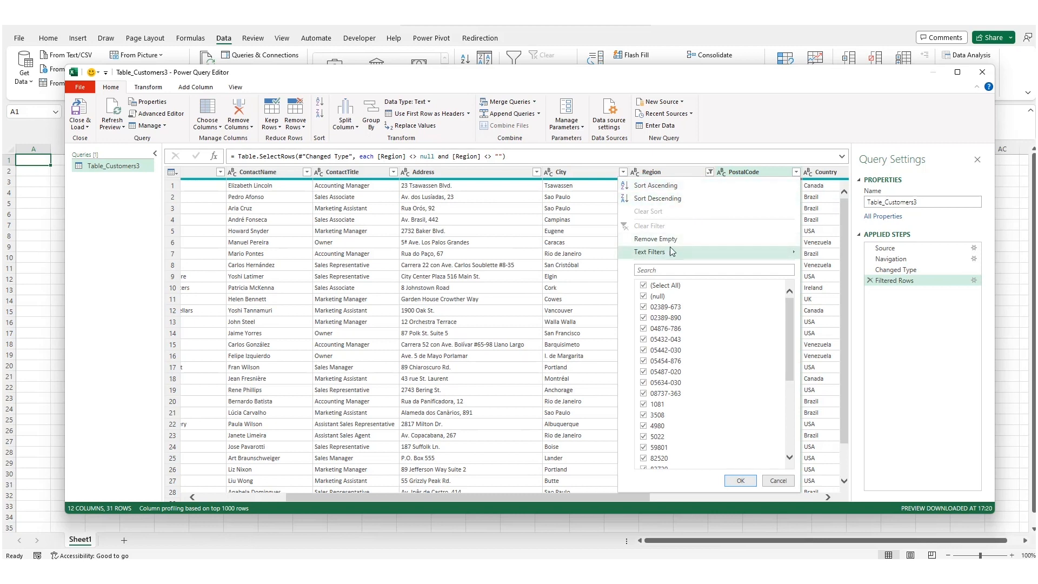
{"action": "left_click", "coordinate": [656, 239]}
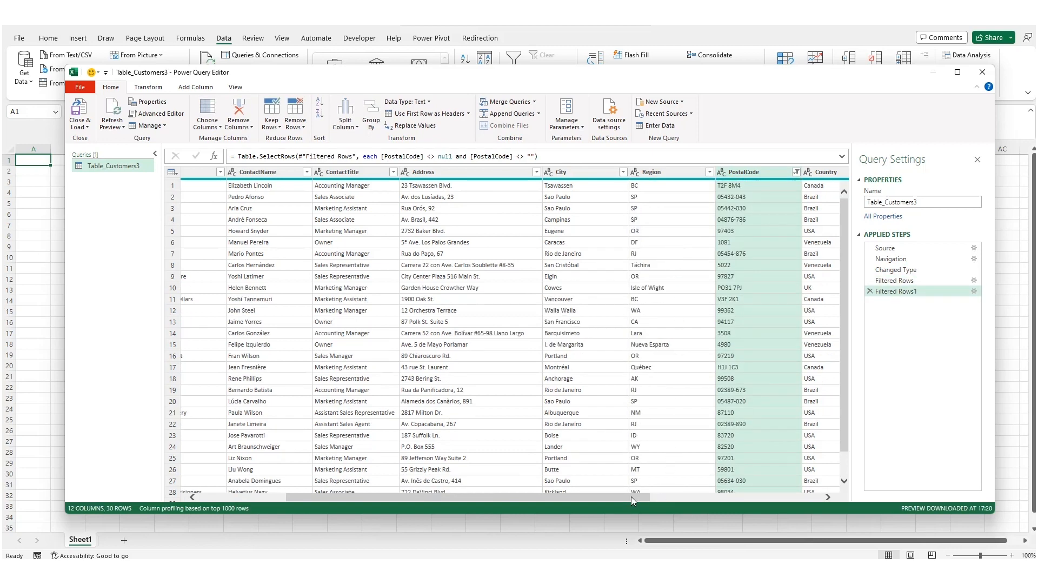
{"action": "right_click", "coordinate": [104, 189]}
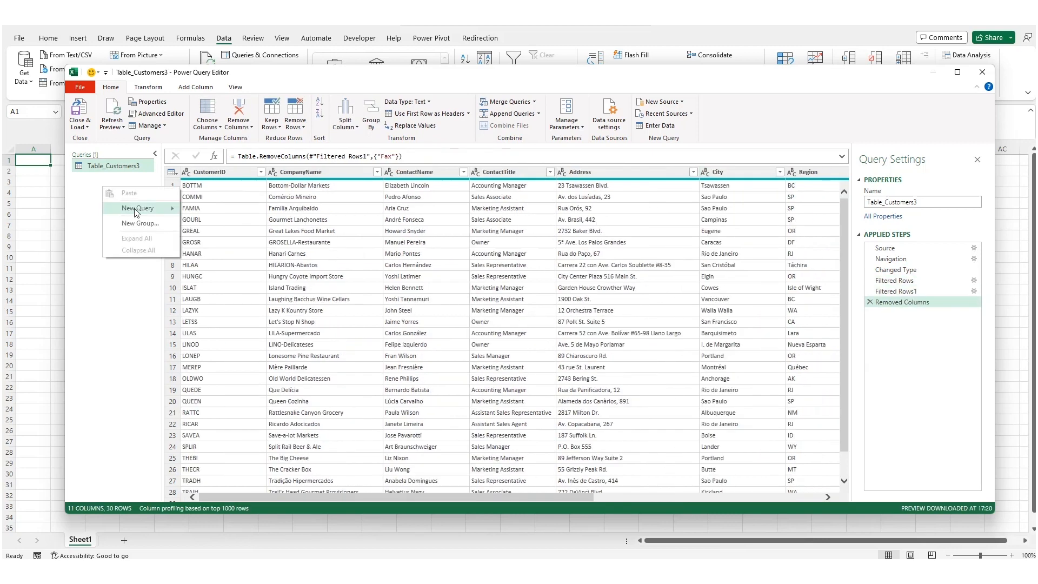
{"action": "mouse_move", "coordinate": [137, 208]}
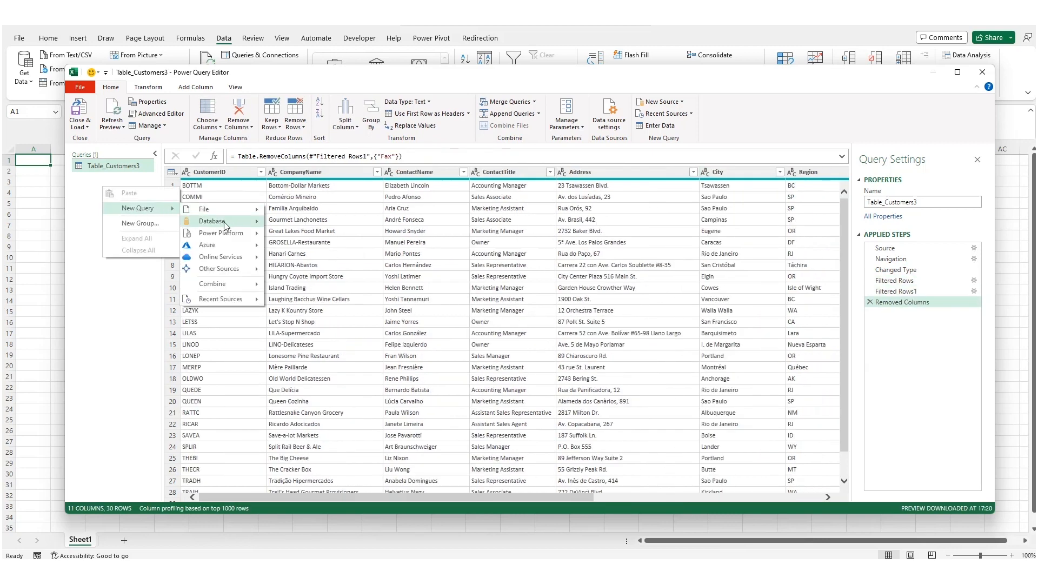
{"action": "mouse_move", "coordinate": [252, 270]}
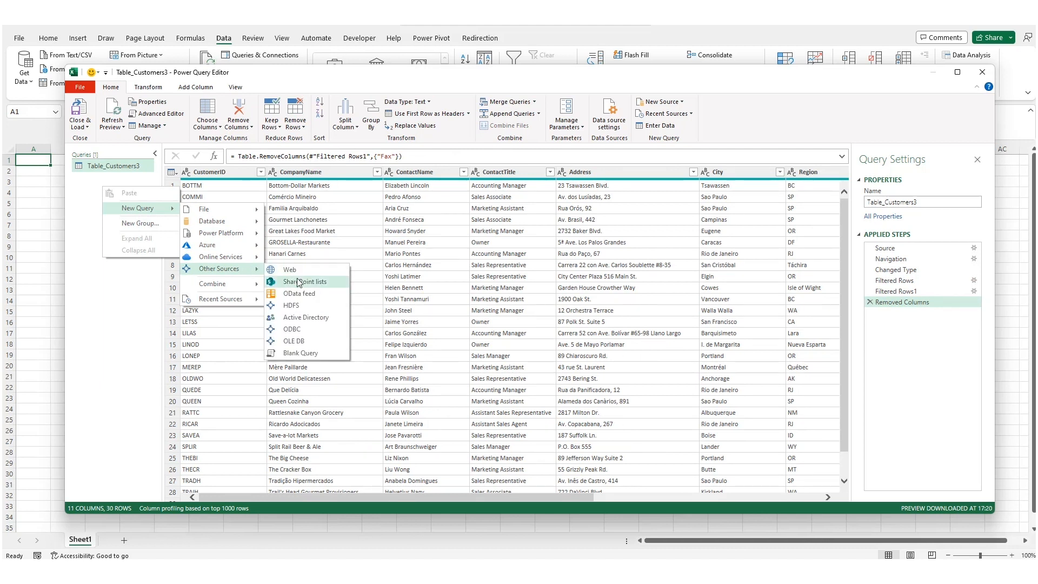
{"action": "left_click", "coordinate": [313, 295]}
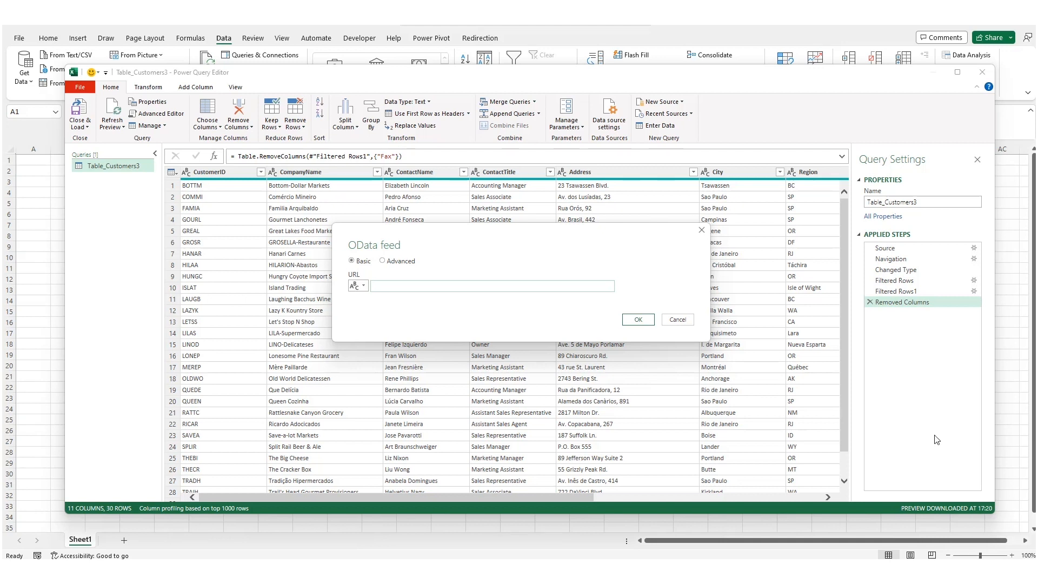
{"action": "type", "text": "http://services.odata.org/V4/Northwind/Northwind.svc"}
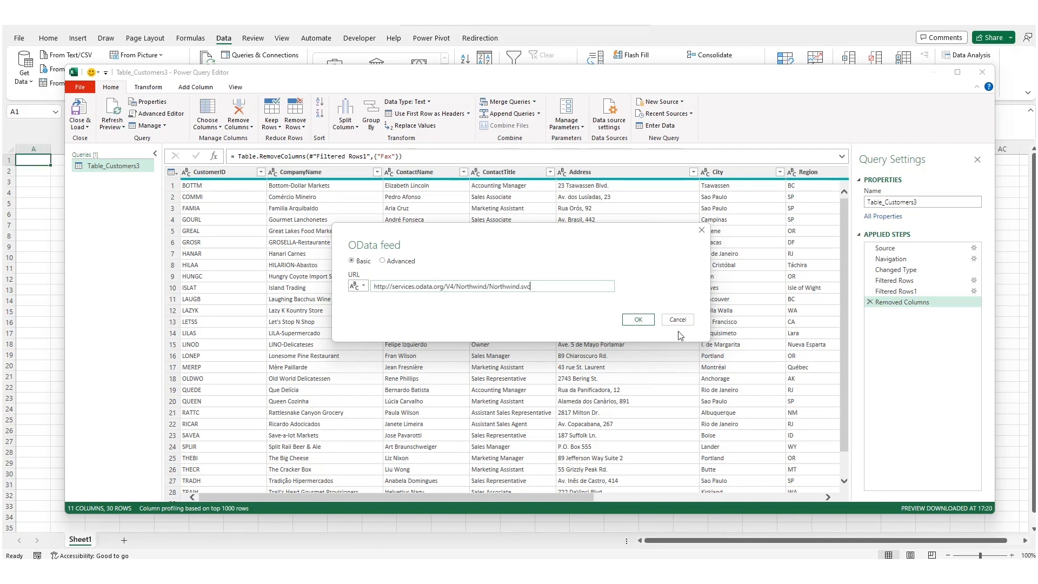
{"action": "left_click", "coordinate": [645, 321]}
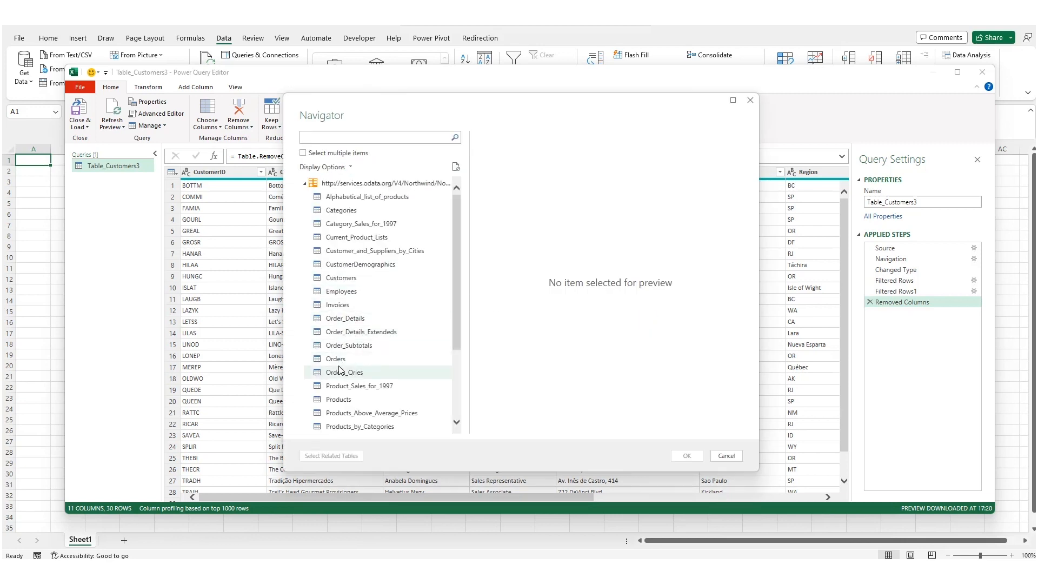
{"action": "left_click", "coordinate": [336, 359]}
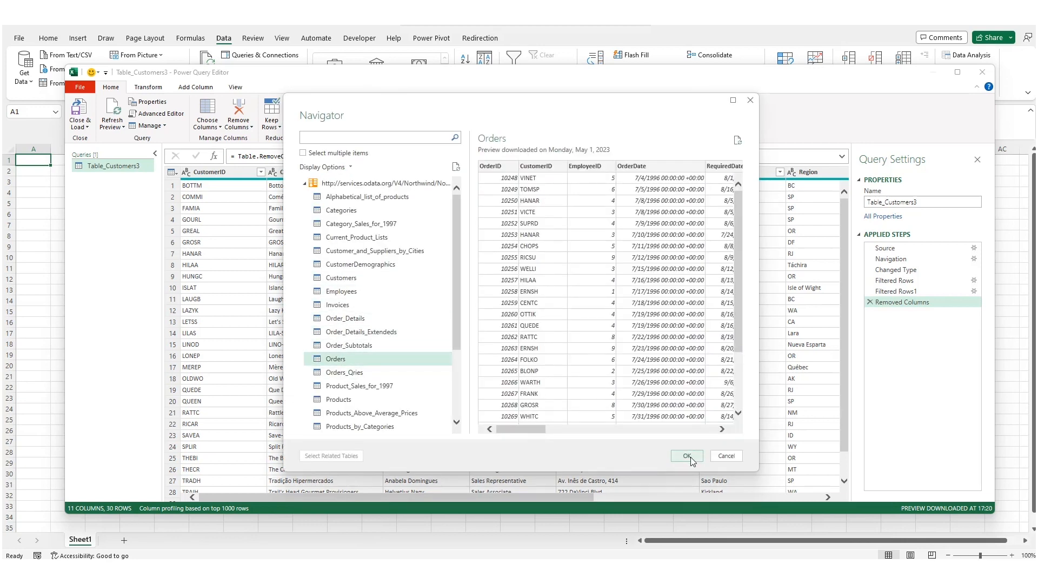
{"action": "left_click", "coordinate": [687, 456]}
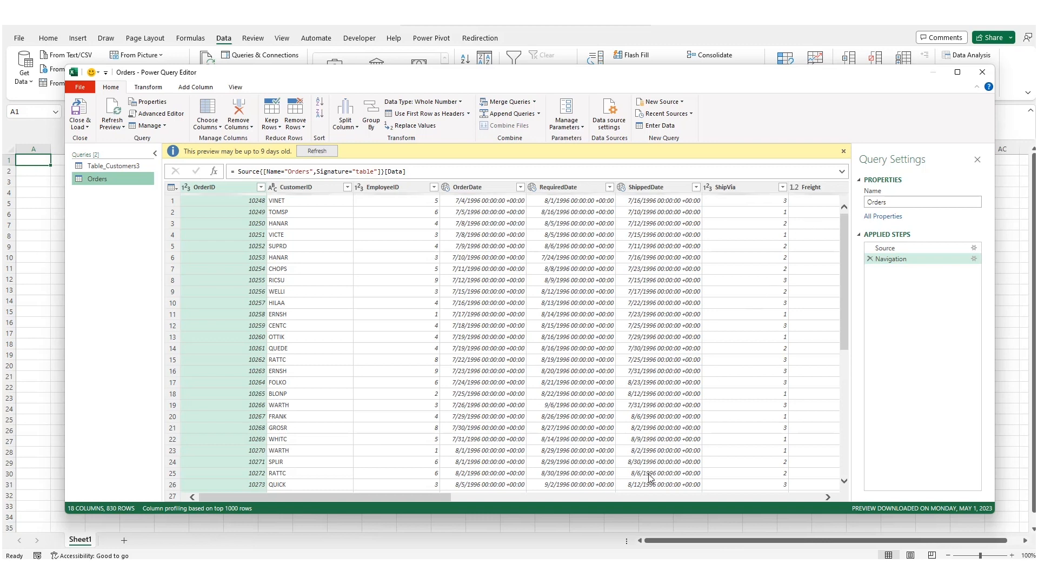
- Remove the rows with an empty ShipPostalCode from the Orders query
{"action": "left_click_drag", "start_coordinate": [442, 496], "coordinate": [845, 504]}
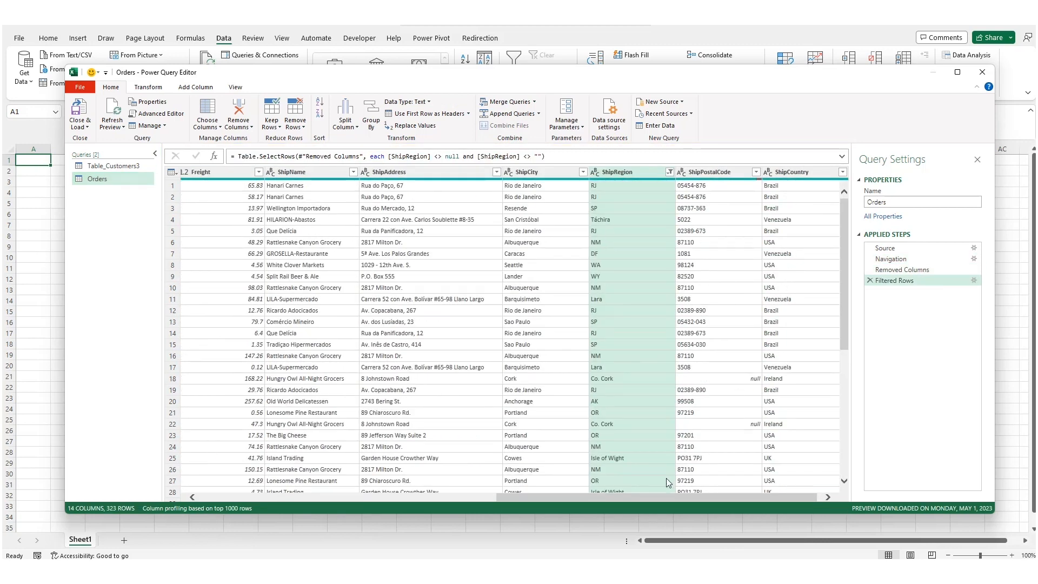
{"action": "left_click", "coordinate": [756, 172]}
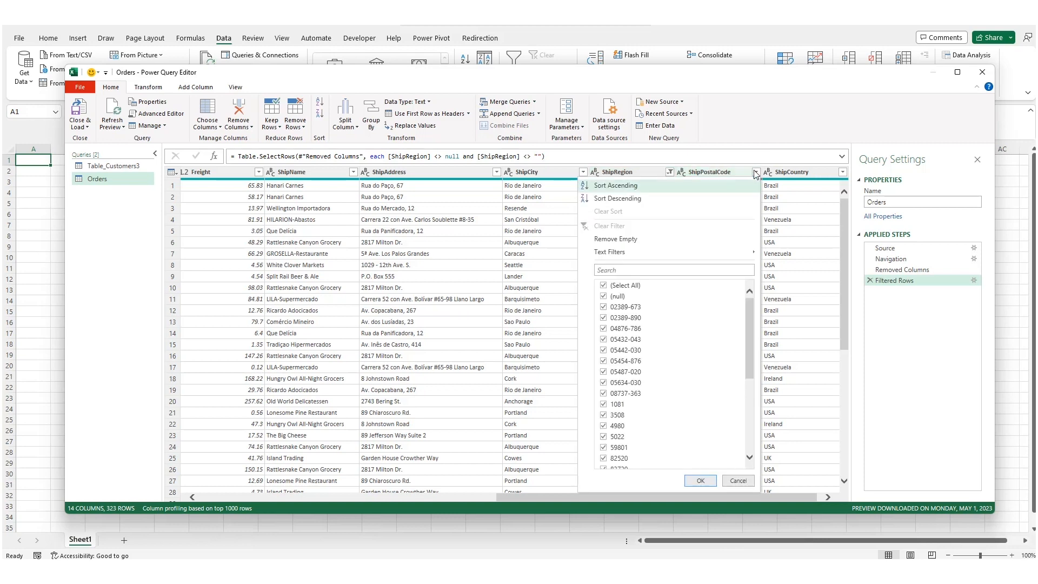
{"action": "left_click", "coordinate": [637, 240]}
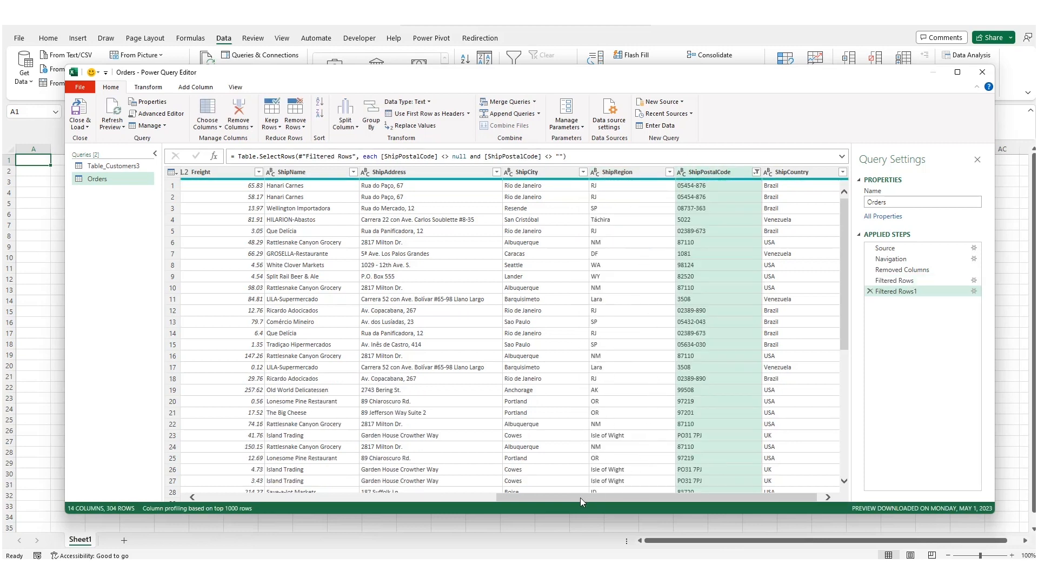
{"action": "left_click_drag", "start_coordinate": [579, 497], "coordinate": [517, 494]}
{"action": "right_click", "coordinate": [99, 191]}
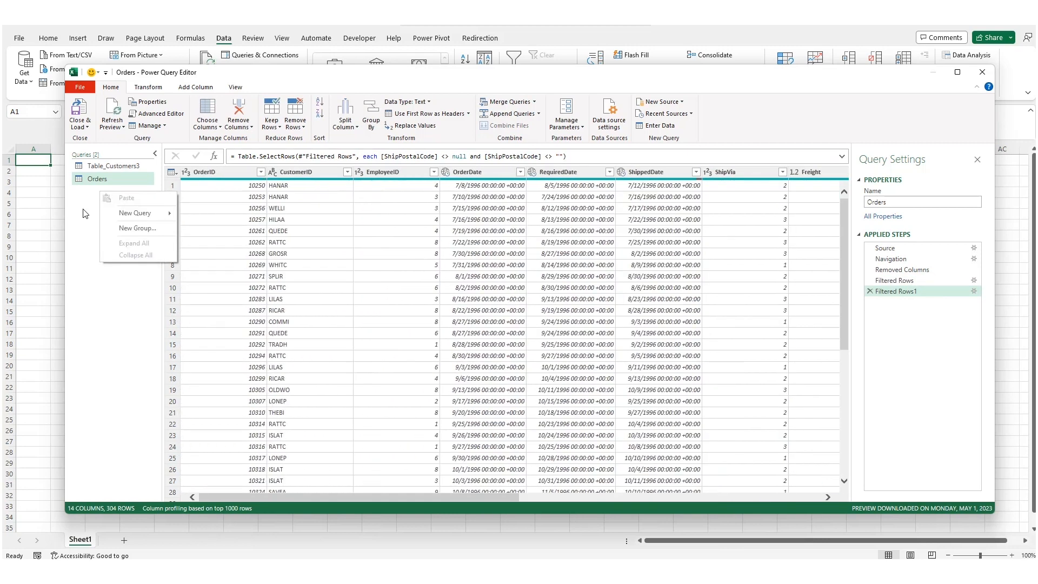
{"action": "left_click", "coordinate": [85, 197]}
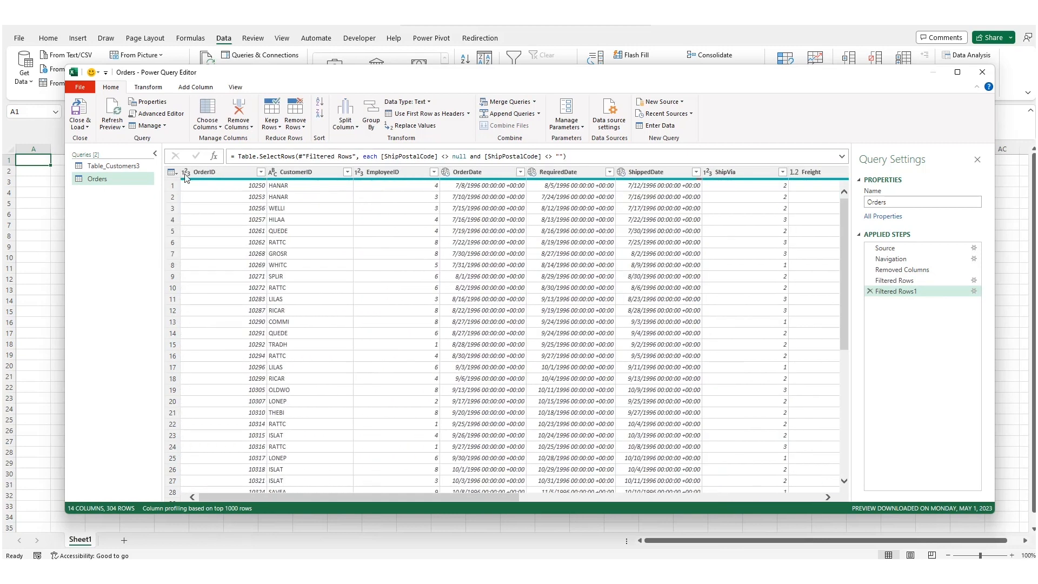
- Set up a merge as a new query with Table_Customers3 as the first table and Orders as the second
{"action": "left_click", "coordinate": [533, 102]}
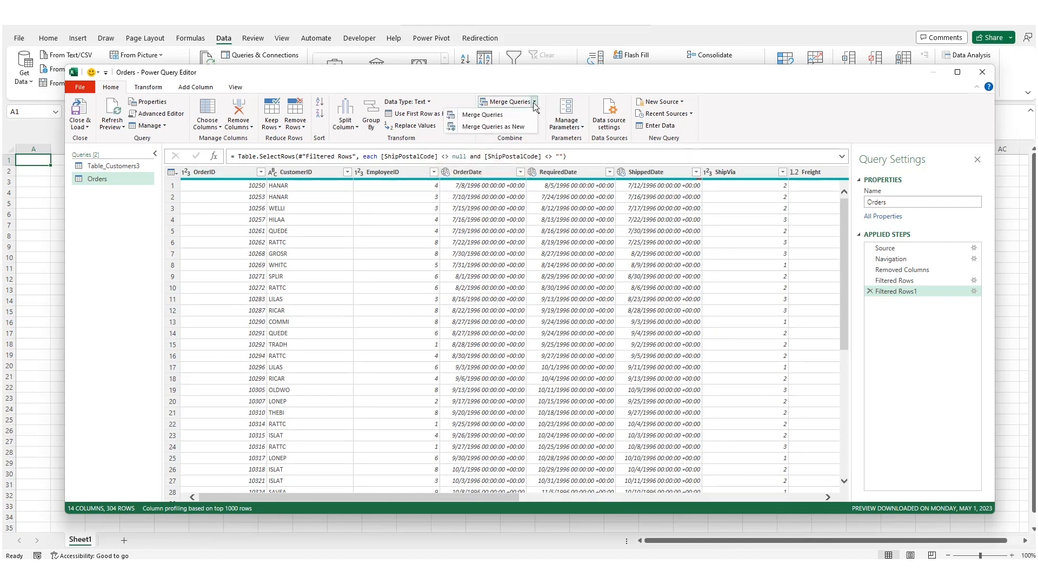
{"action": "left_click", "coordinate": [517, 128]}
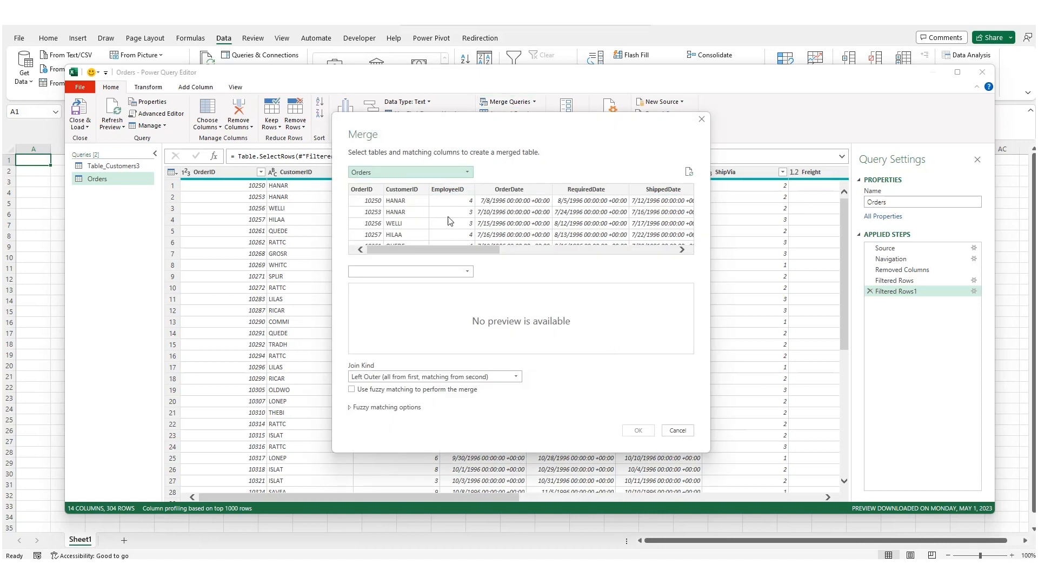
{"action": "left_click", "coordinate": [418, 173]}
{"action": "left_click", "coordinate": [414, 193]}
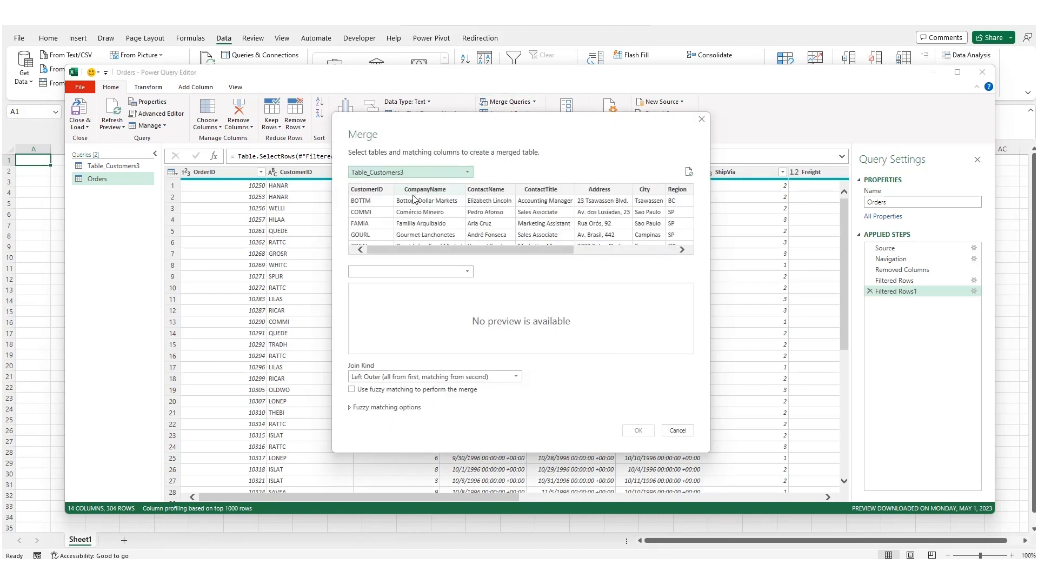
{"action": "left_click", "coordinate": [395, 271]}
{"action": "left_click", "coordinate": [400, 284]}
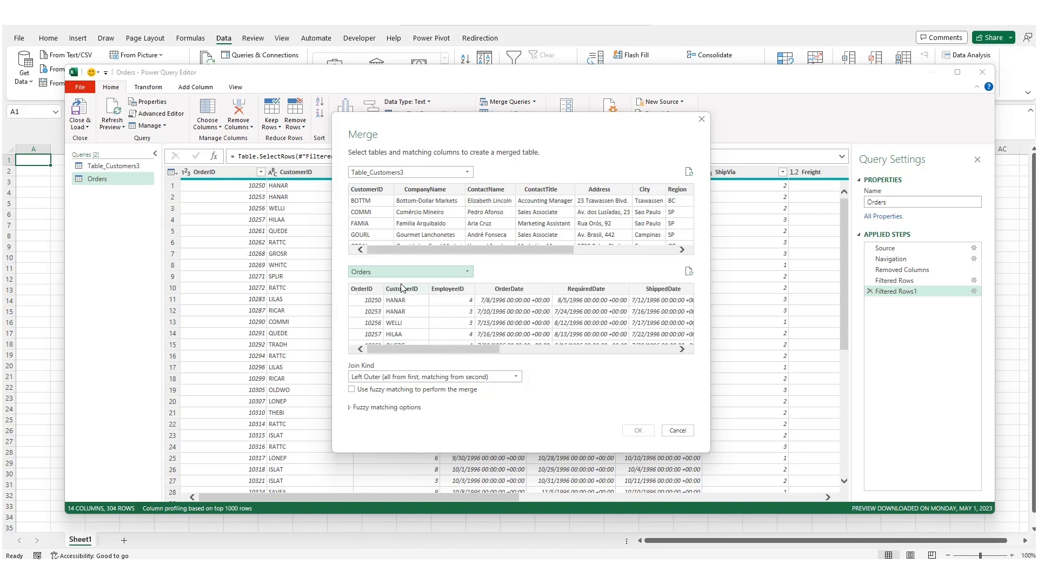
- Match the two merge tables on their CustomerID columns and save the setting to ignore privacy level checks for this file
{"action": "left_click", "coordinate": [377, 191]}
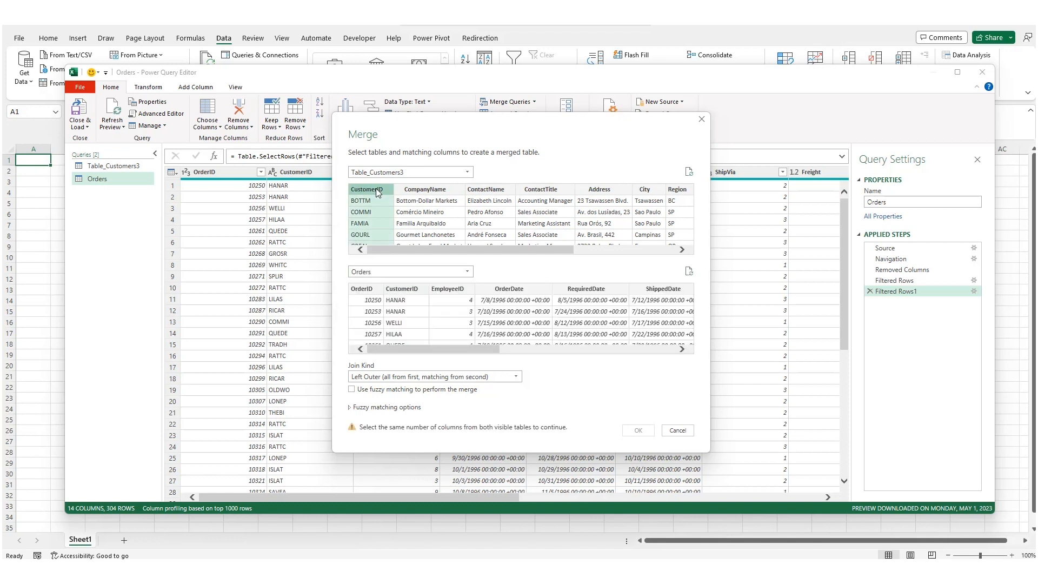
{"action": "left_click", "coordinate": [414, 290]}
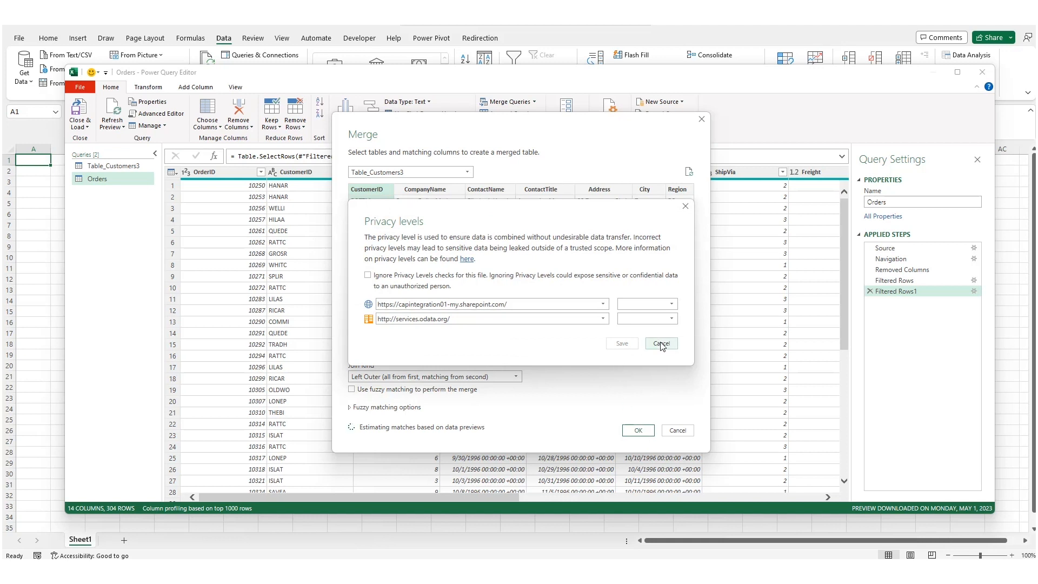
{"action": "left_click", "coordinate": [539, 276]}
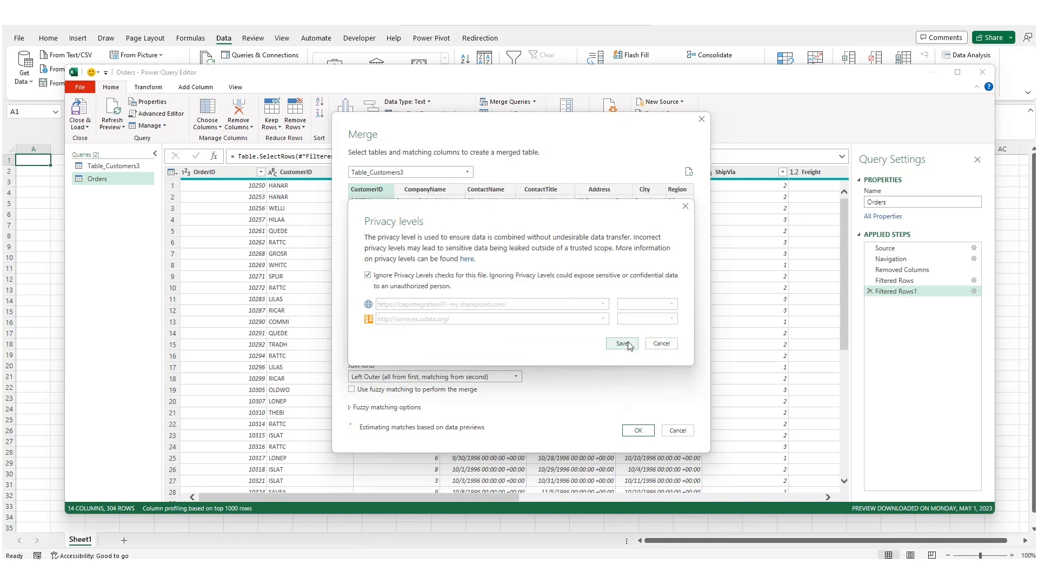
{"action": "left_click", "coordinate": [622, 343]}
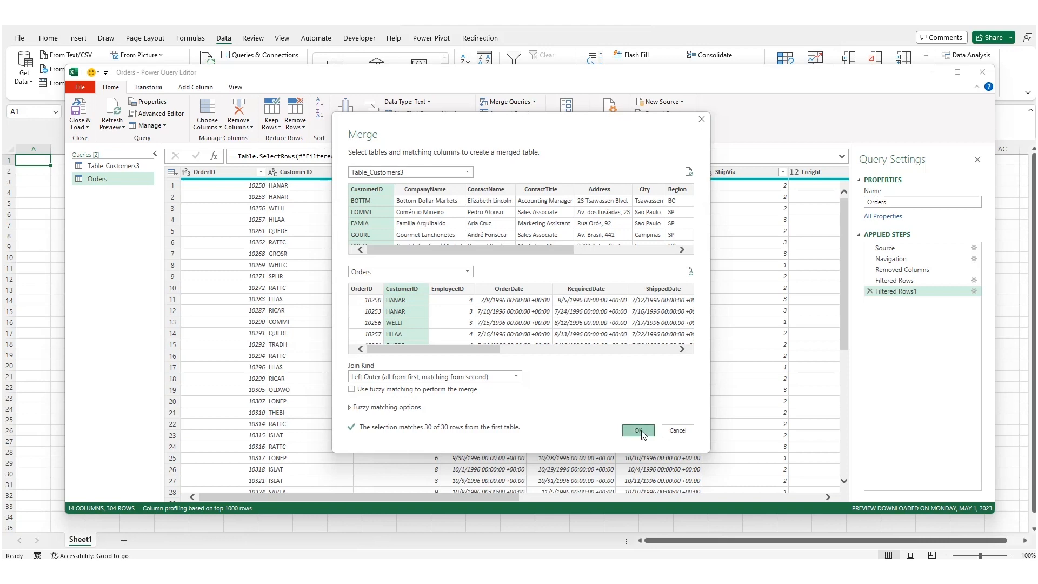
- Create the left outer merge of Table_Customers3 and Orders and rename the resulting query as Customers by region
{"action": "left_click", "coordinate": [641, 432]}
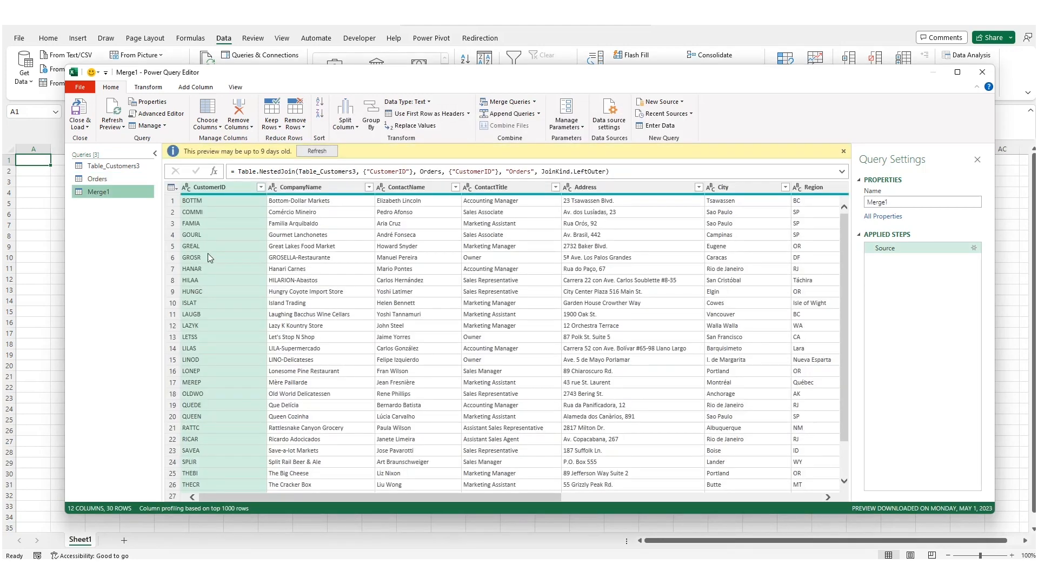
{"action": "right_click", "coordinate": [115, 191]}
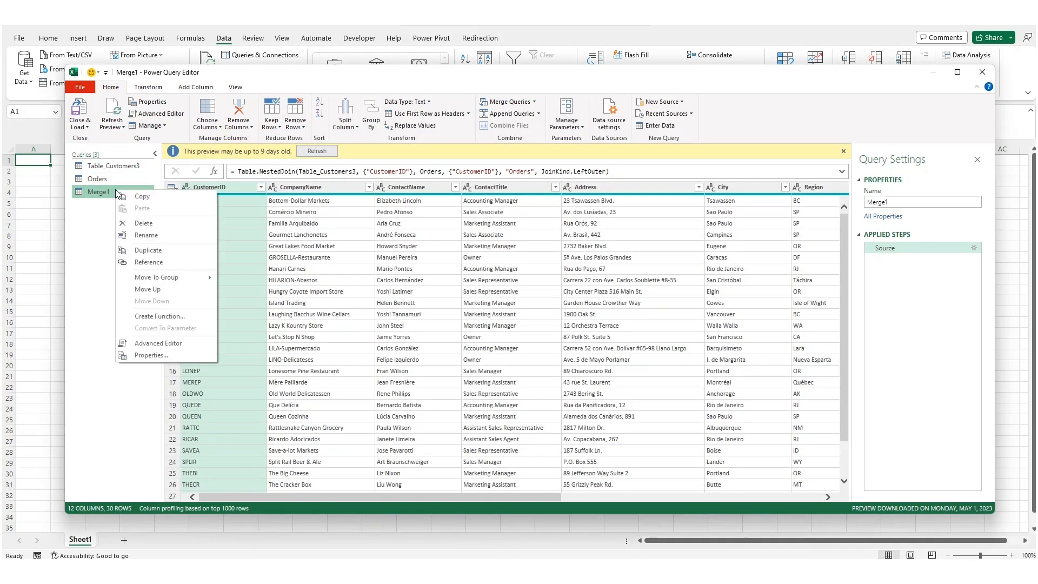
{"action": "left_click", "coordinate": [146, 236]}
{"action": "type", "text": "Customers by region"}
{"action": "key", "text": "Return"}
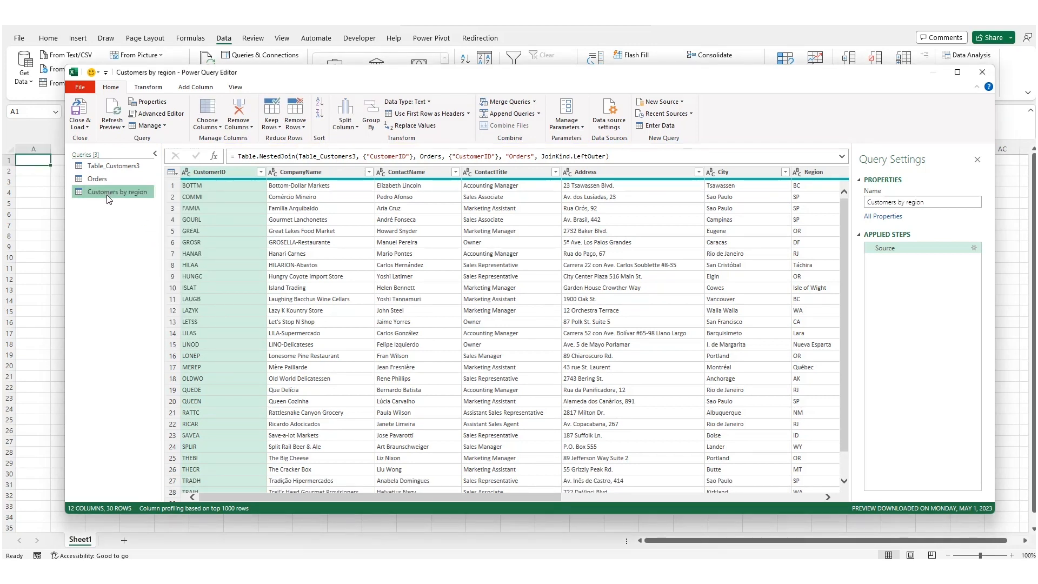
- Export the queries as the Power Query template customer-by-region.pqt
{"action": "left_click", "coordinate": [72, 90]}
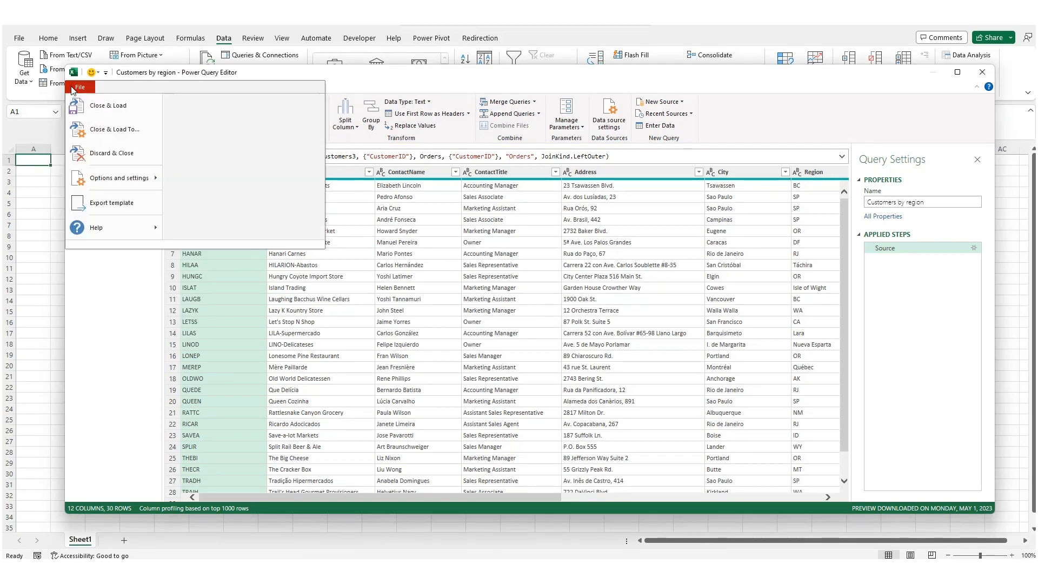
{"action": "left_click", "coordinate": [116, 209]}
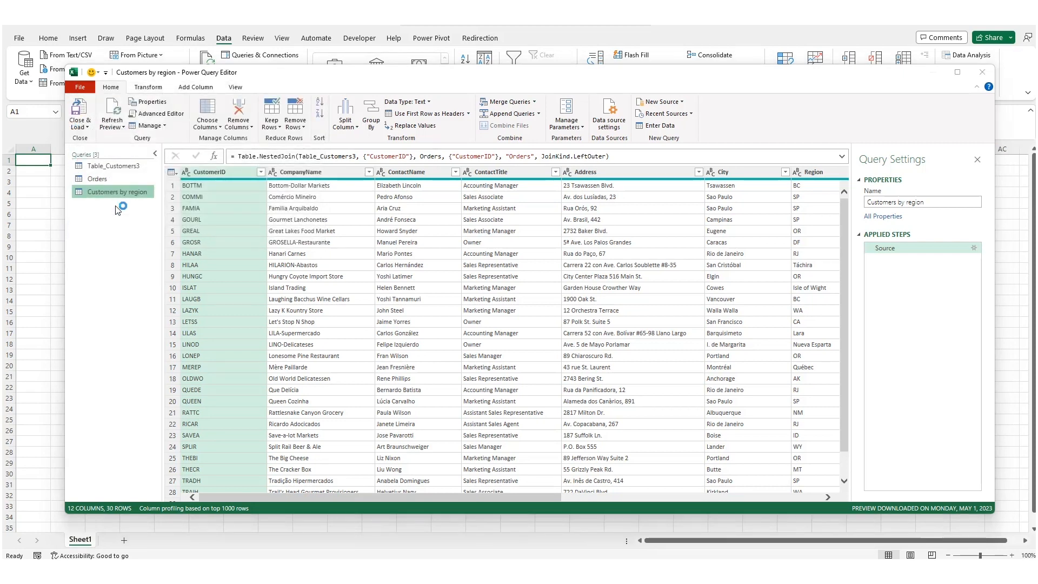
{"action": "left_click", "coordinate": [560, 341]}
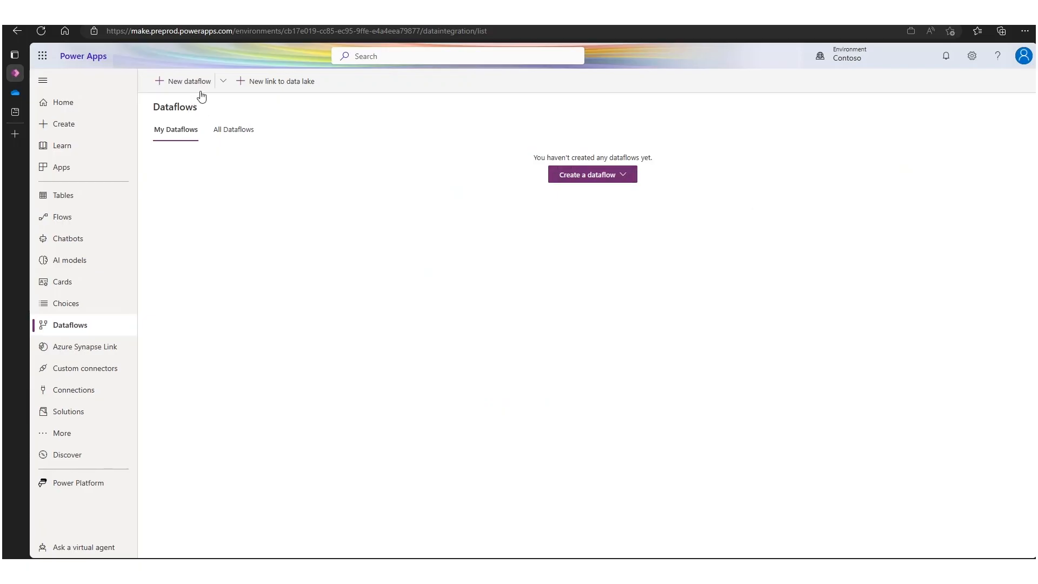
- In Power Apps, create a dataflow named Customer by region from the template file customer-by-region.pqt
{"action": "left_click", "coordinate": [223, 81]}
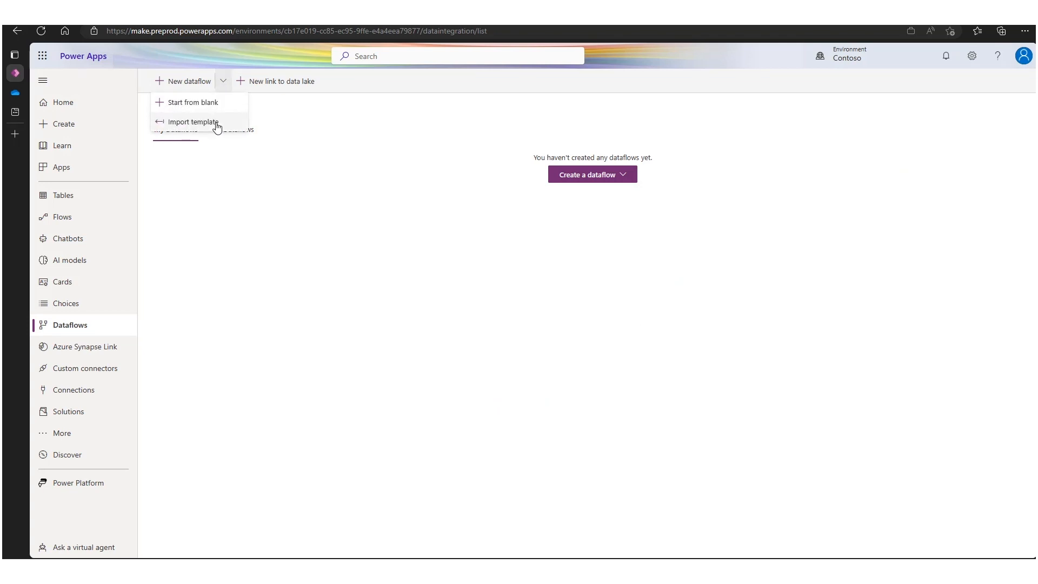
{"action": "left_click", "coordinate": [217, 119]}
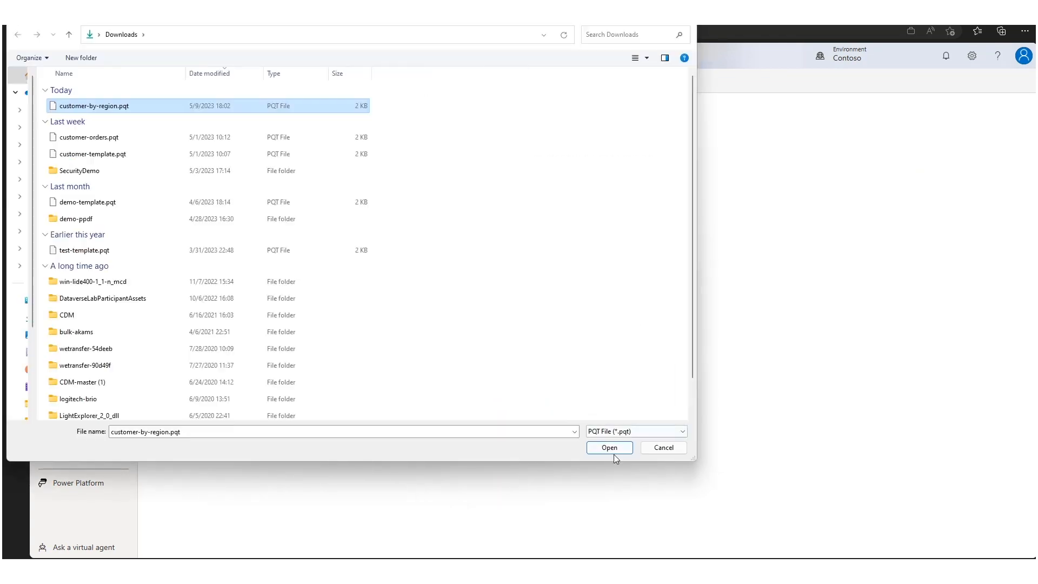
{"action": "left_click", "coordinate": [611, 386]}
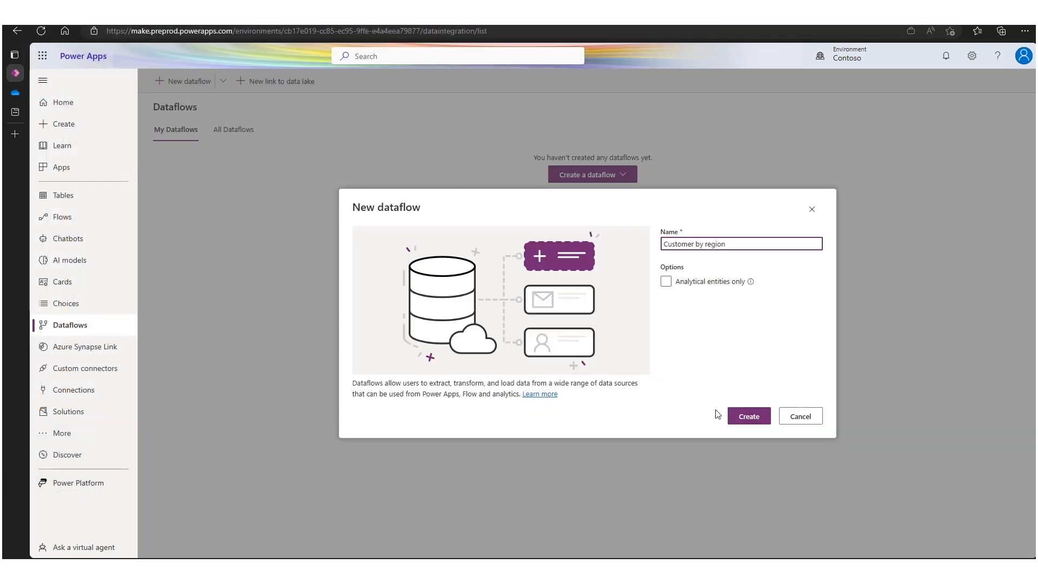
{"action": "left_click", "coordinate": [749, 416]}
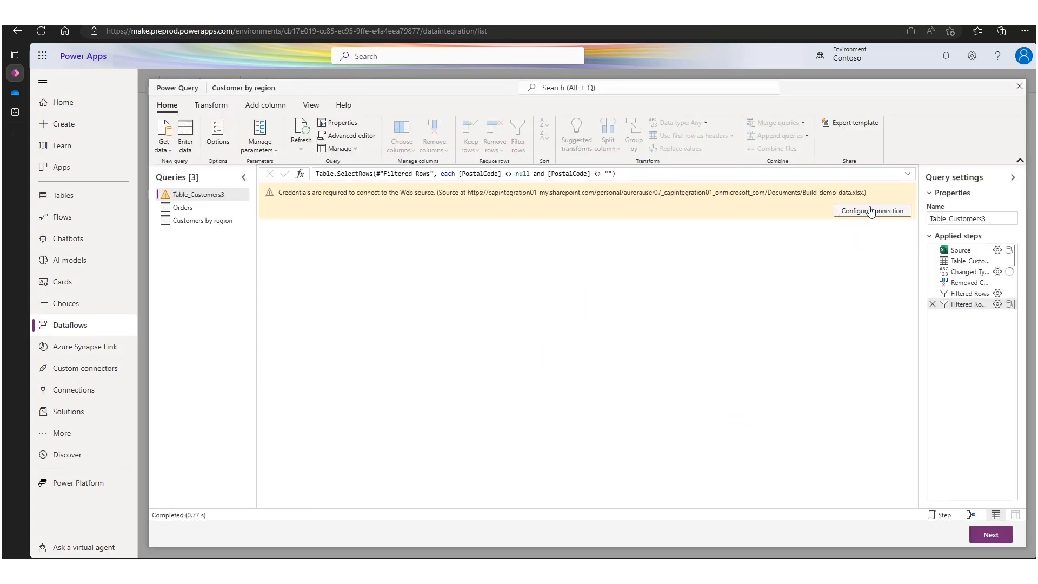
- Connect Table_Customers3 to its web source with the existing organizational account connection, and resolve the warning on the Customers by region query
{"action": "left_click", "coordinate": [872, 210]}
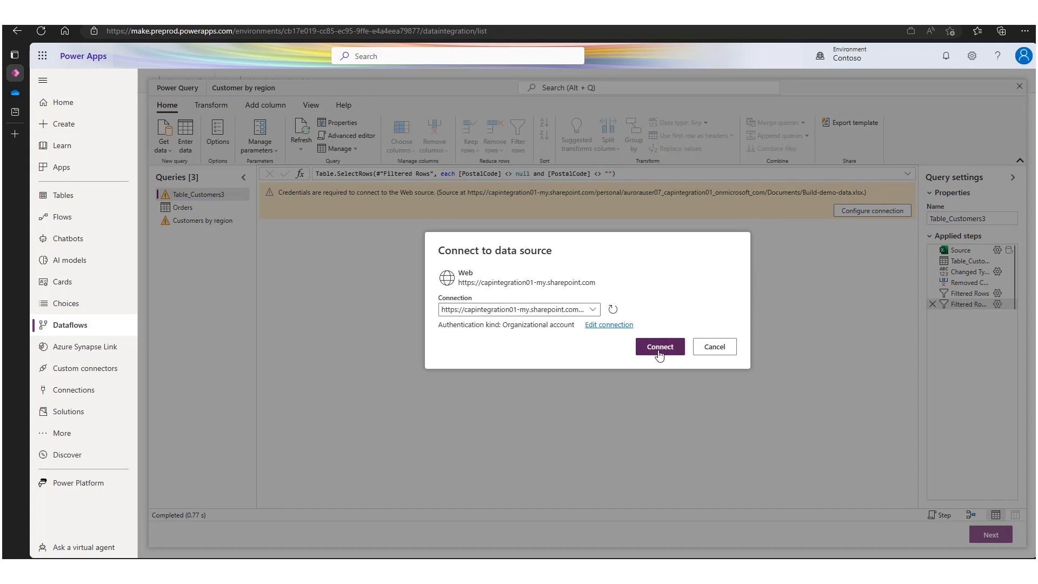
{"action": "left_click", "coordinate": [660, 349]}
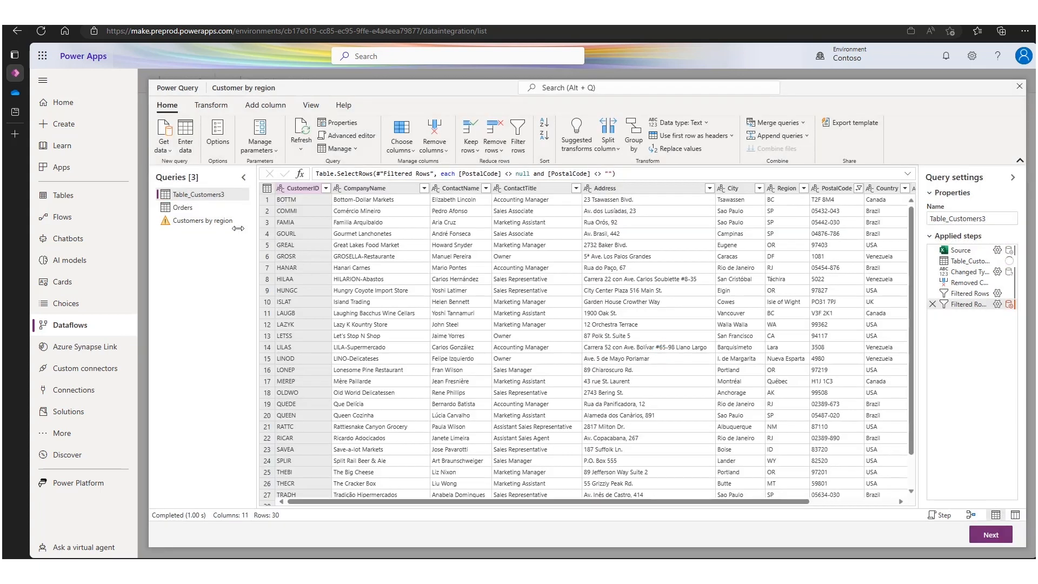
{"action": "left_click", "coordinate": [201, 223]}
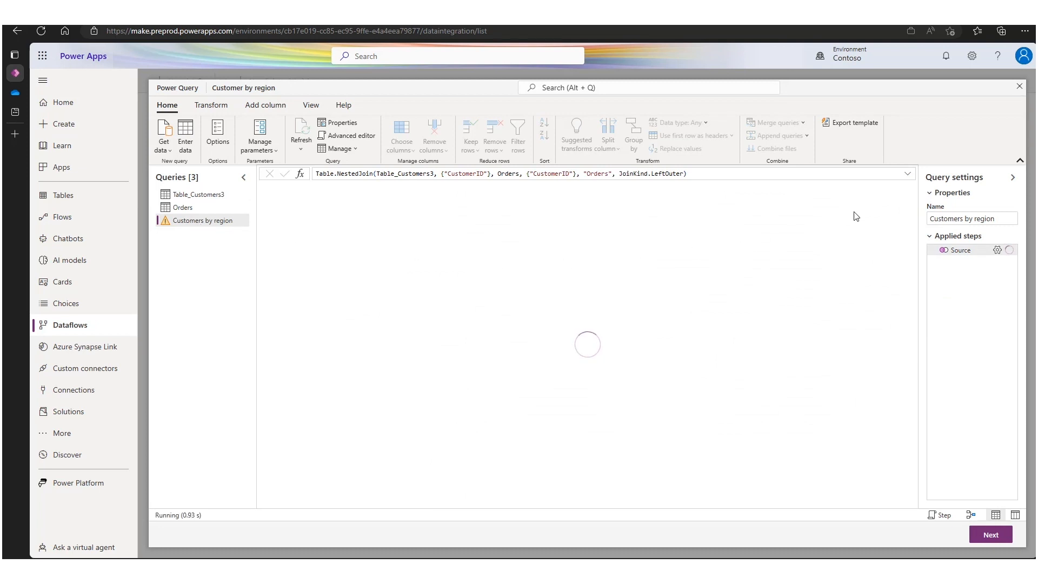
{"action": "left_click", "coordinate": [888, 213]}
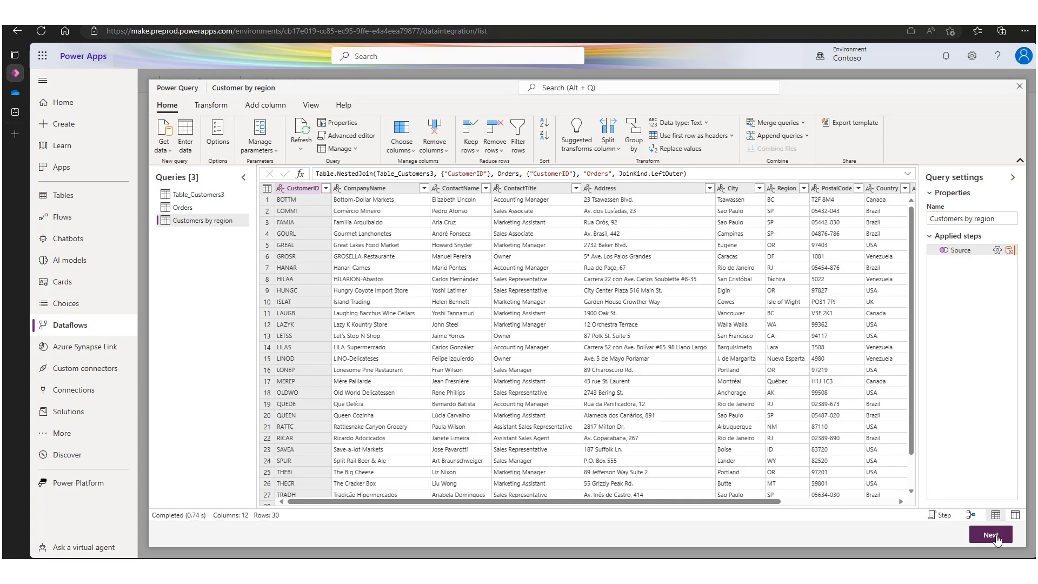
- Proceed to the table mapping and set both Table_Customers3 and Orders to Do not load
{"action": "left_click", "coordinate": [989, 536]}
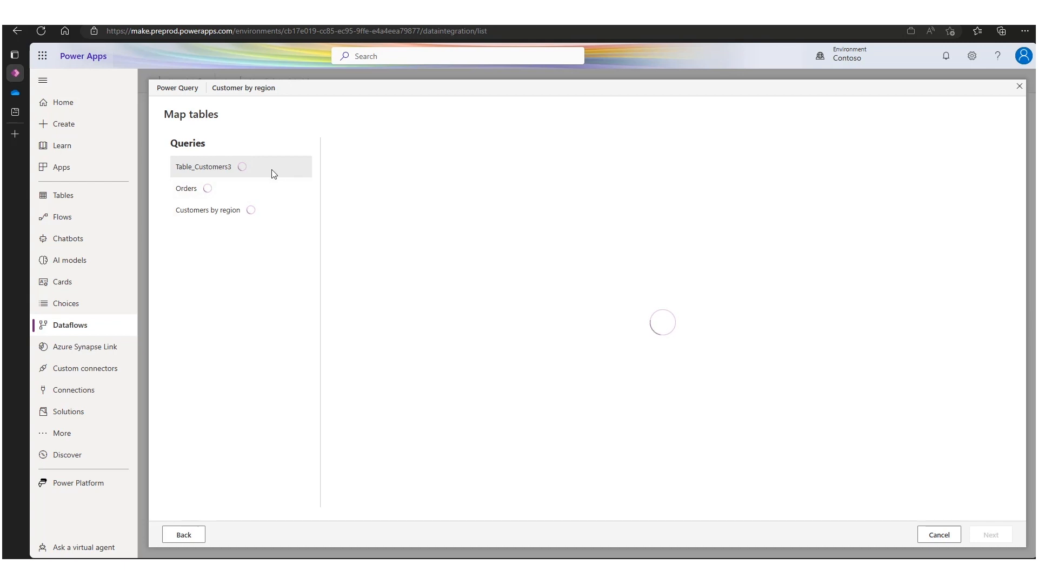
{"action": "left_click", "coordinate": [277, 191]}
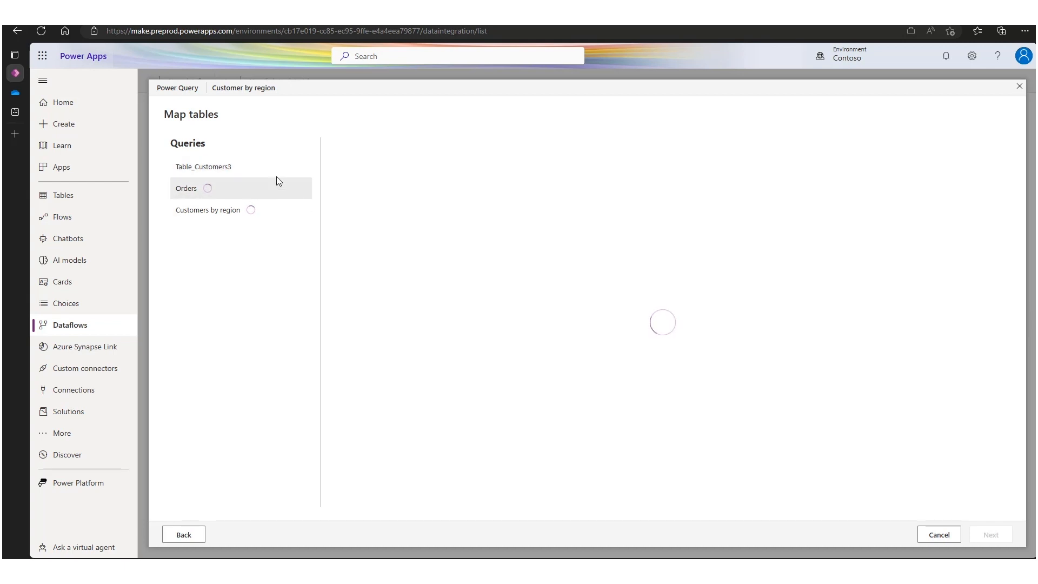
{"action": "left_click", "coordinate": [277, 172]}
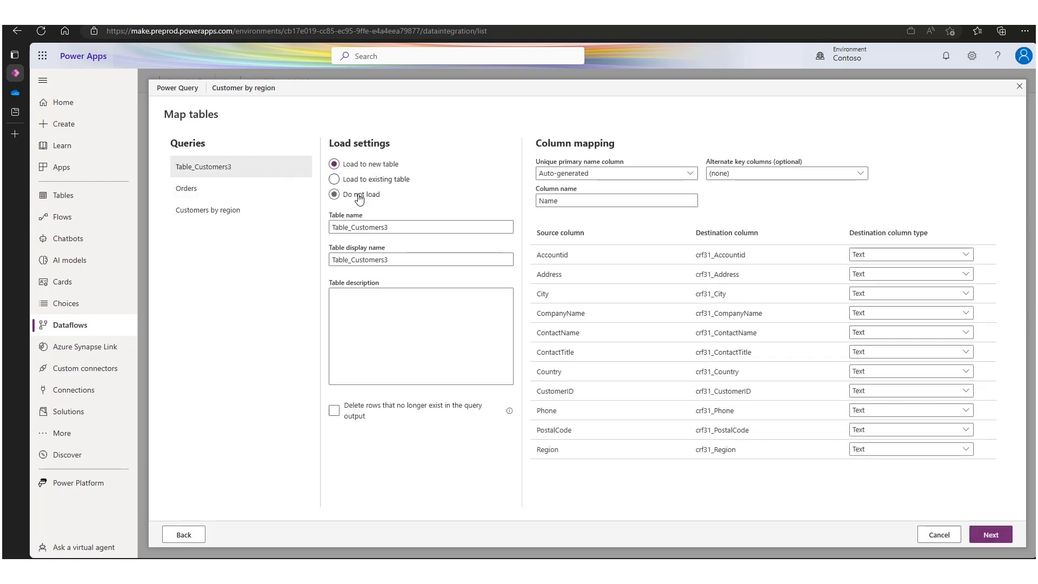
{"action": "left_click", "coordinate": [360, 199]}
{"action": "left_click", "coordinate": [268, 189]}
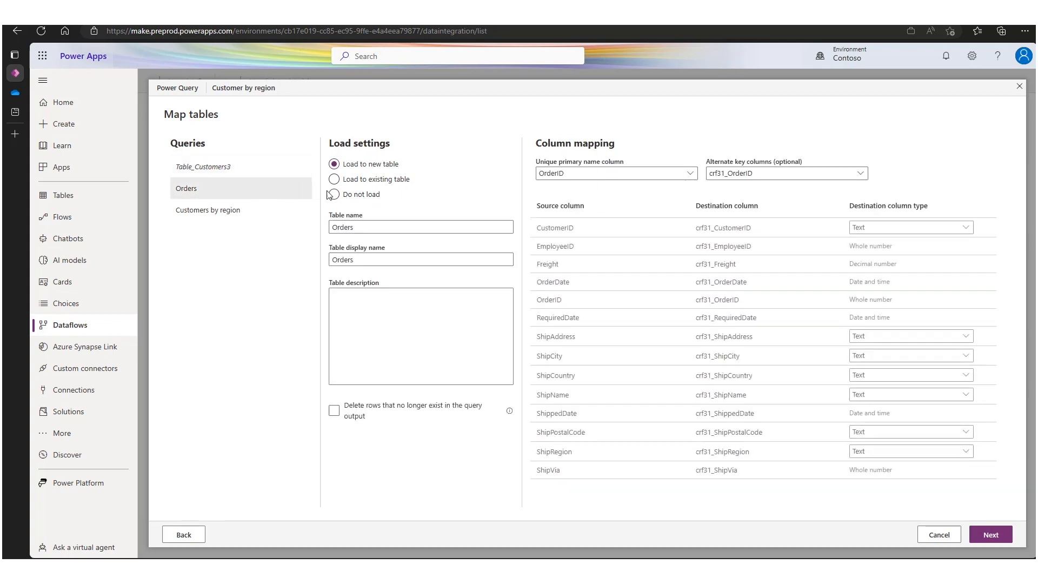
{"action": "left_click", "coordinate": [363, 197]}
- Set CustomerID as the unique primary name column for the Customers by region table and publish the dataflow with manual refresh
{"action": "left_click", "coordinate": [241, 212]}
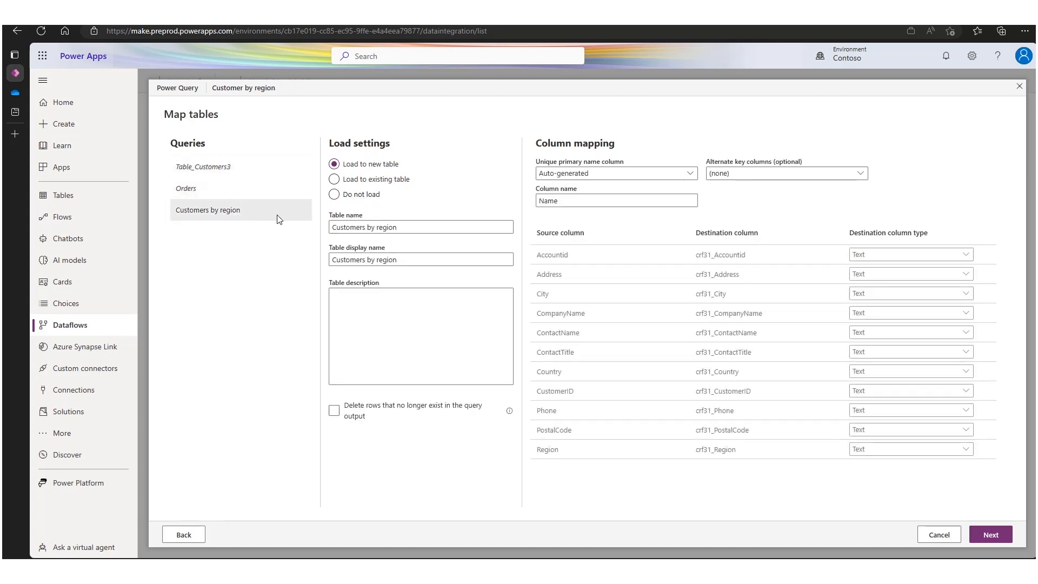
{"action": "left_click", "coordinate": [587, 174]}
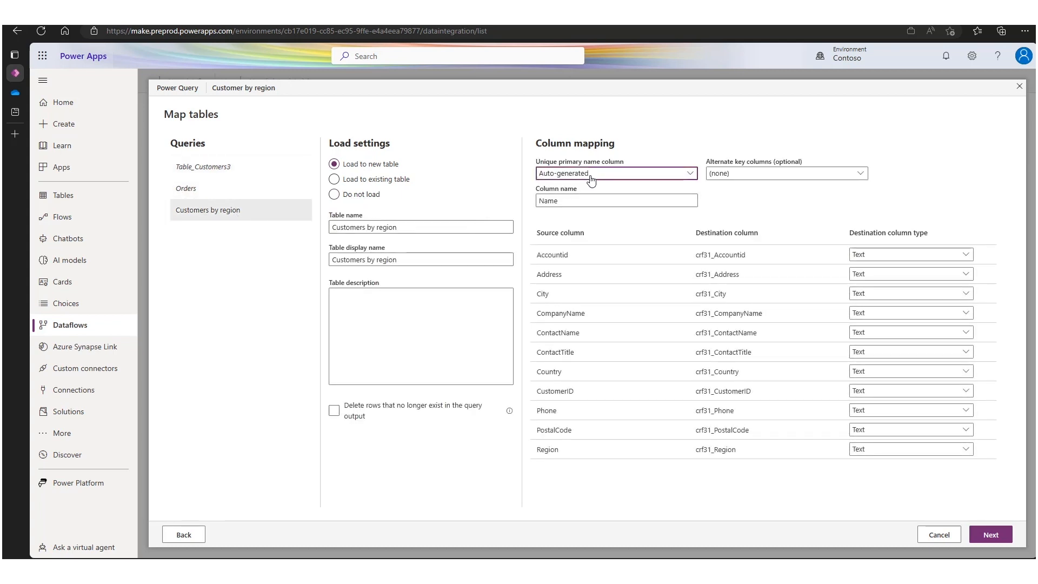
{"action": "left_click", "coordinate": [582, 298]}
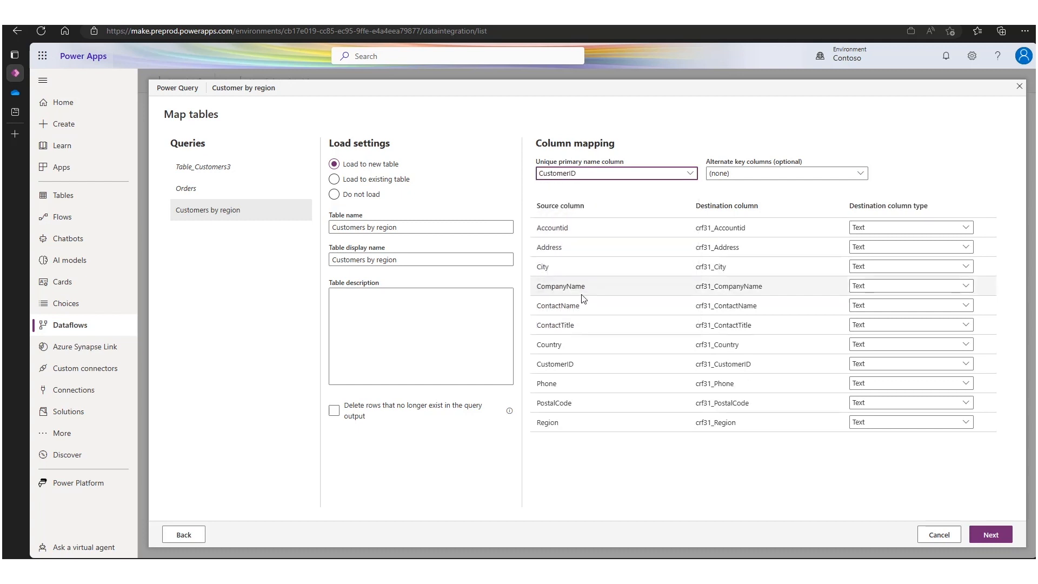
{"action": "left_click", "coordinate": [991, 533]}
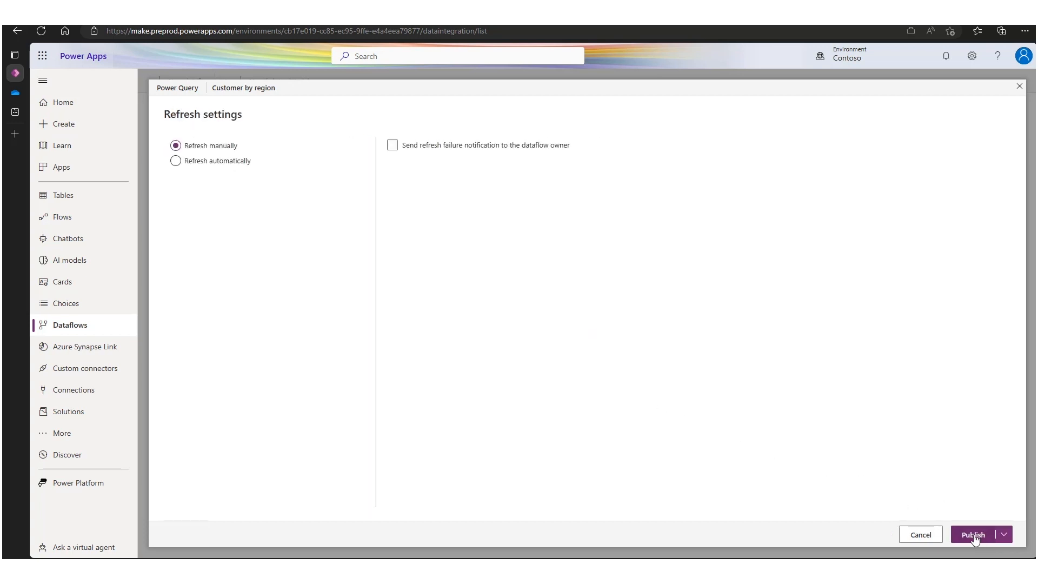
{"action": "left_click", "coordinate": [974, 536]}
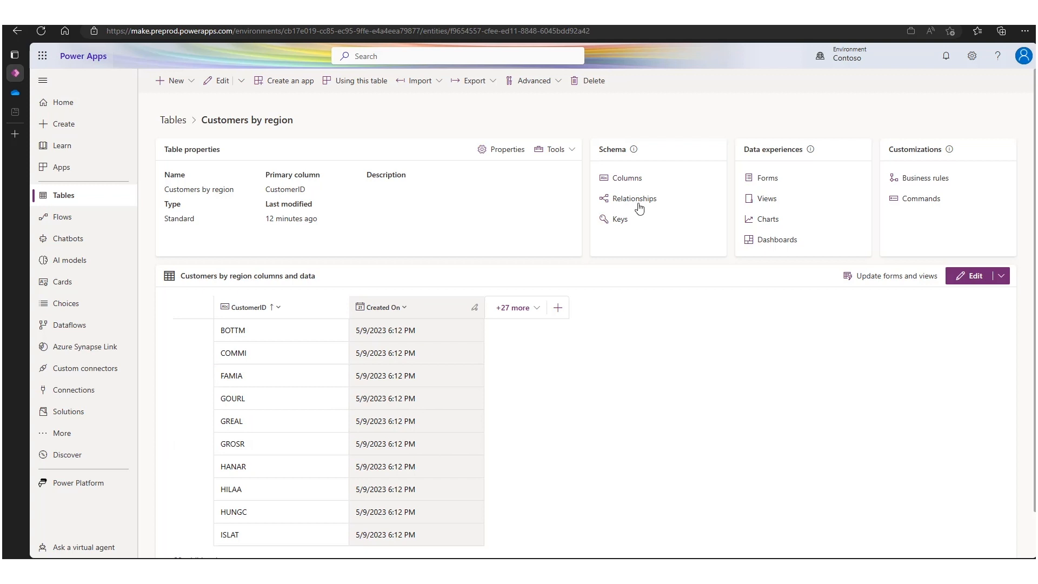
- Start a new view for the Customers by region table
{"action": "left_click", "coordinate": [772, 199]}
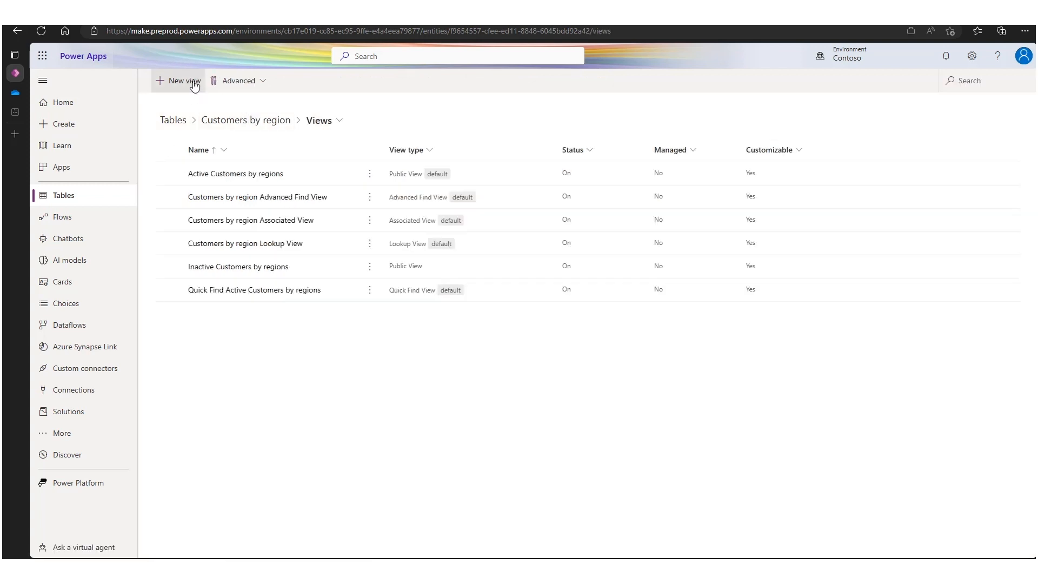
{"action": "left_click", "coordinate": [190, 83]}
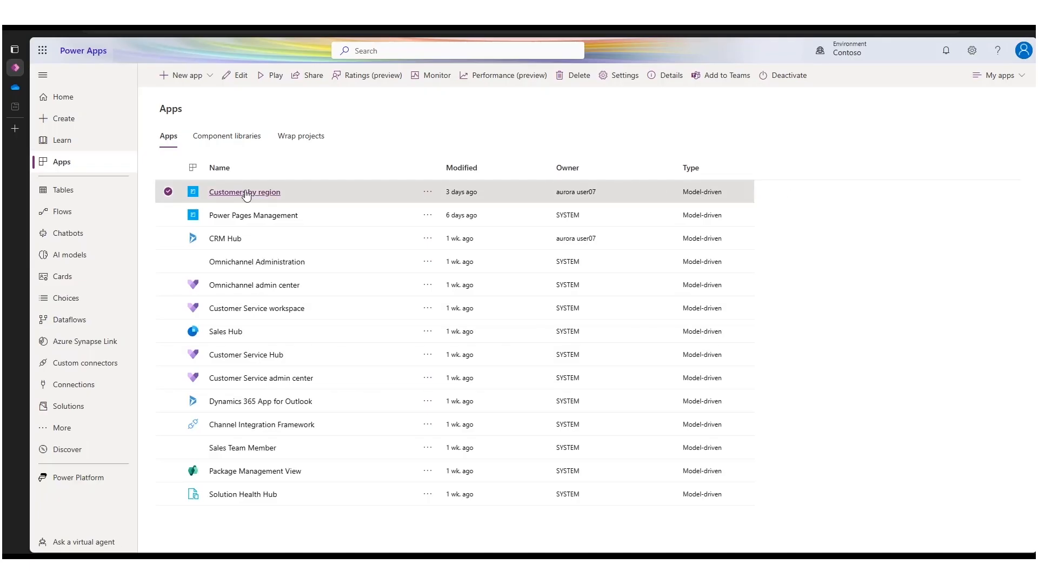
- Open the Customers by region app and visualize the Regional customers view as a Power BI report
{"action": "left_click", "coordinate": [245, 192]}
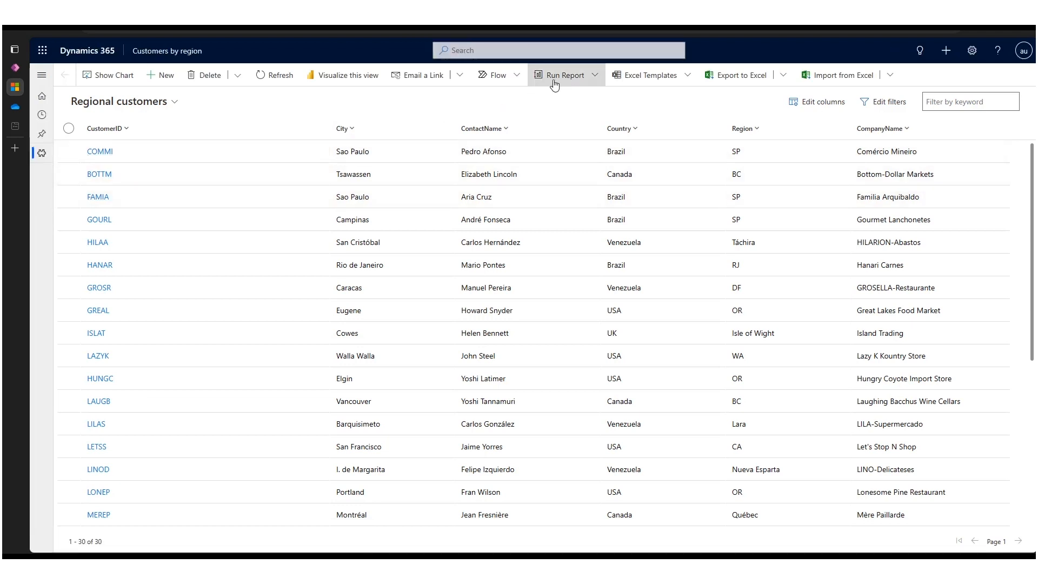
{"action": "left_click", "coordinate": [349, 77]}
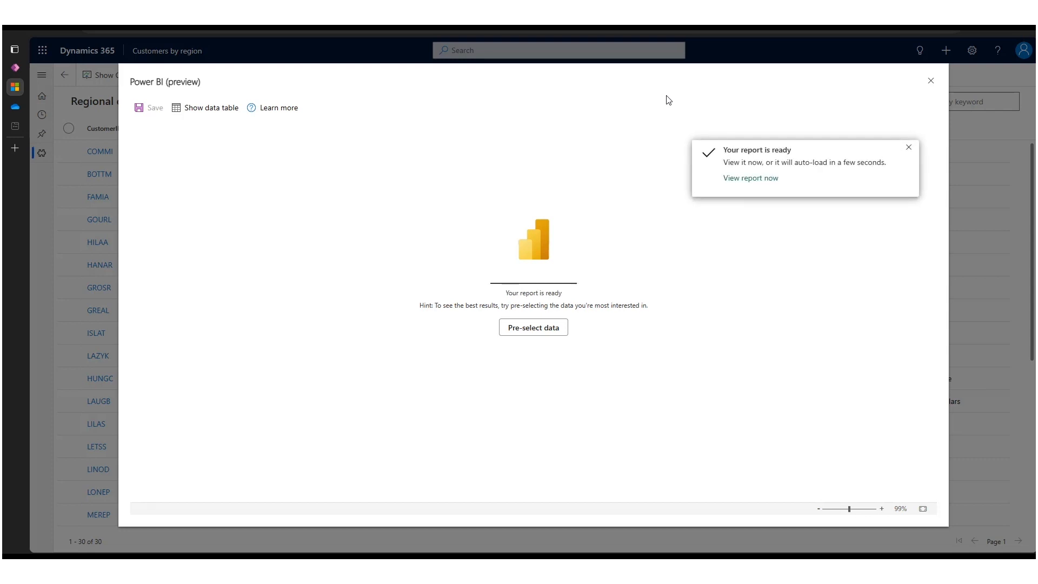
{"action": "left_click", "coordinate": [909, 149]}
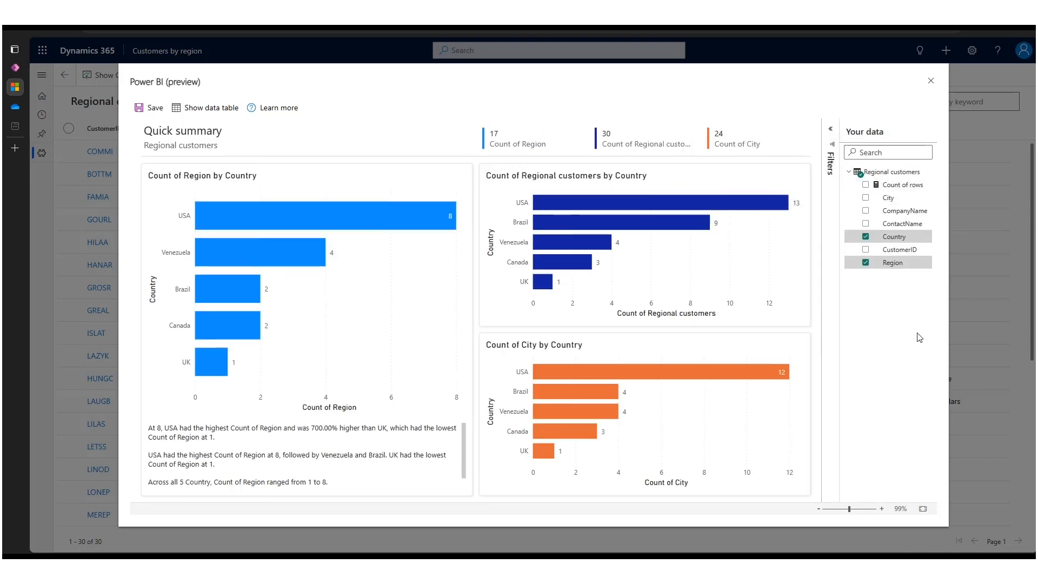